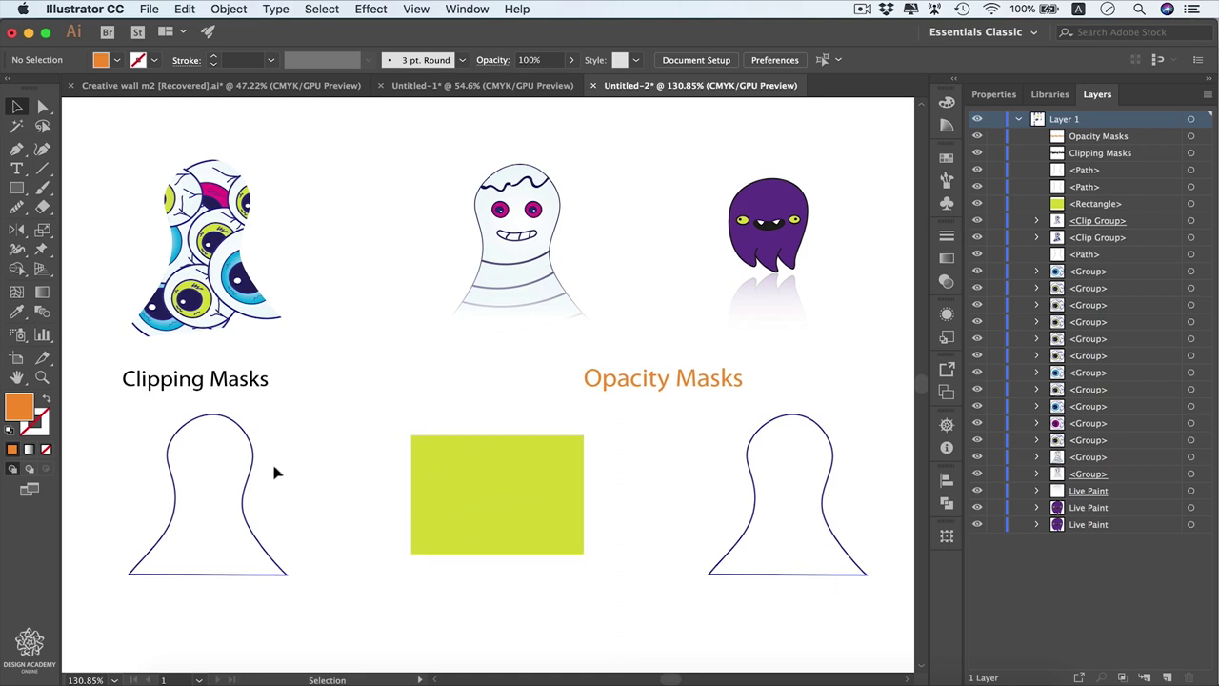
Step: Duplicate the green rectangle onto the blank outline below the Clipping Masks label and make a clipping mask from the outline and copy
left_click(529, 481)
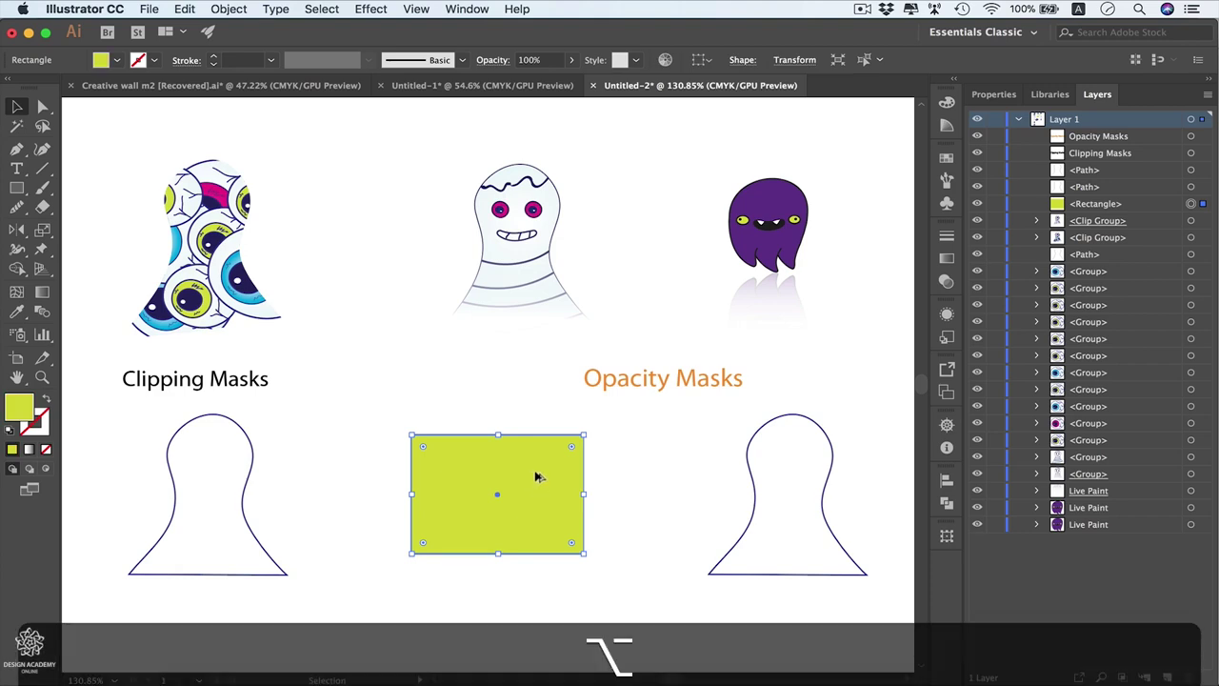
left_click_drag(539, 475, 254, 477)
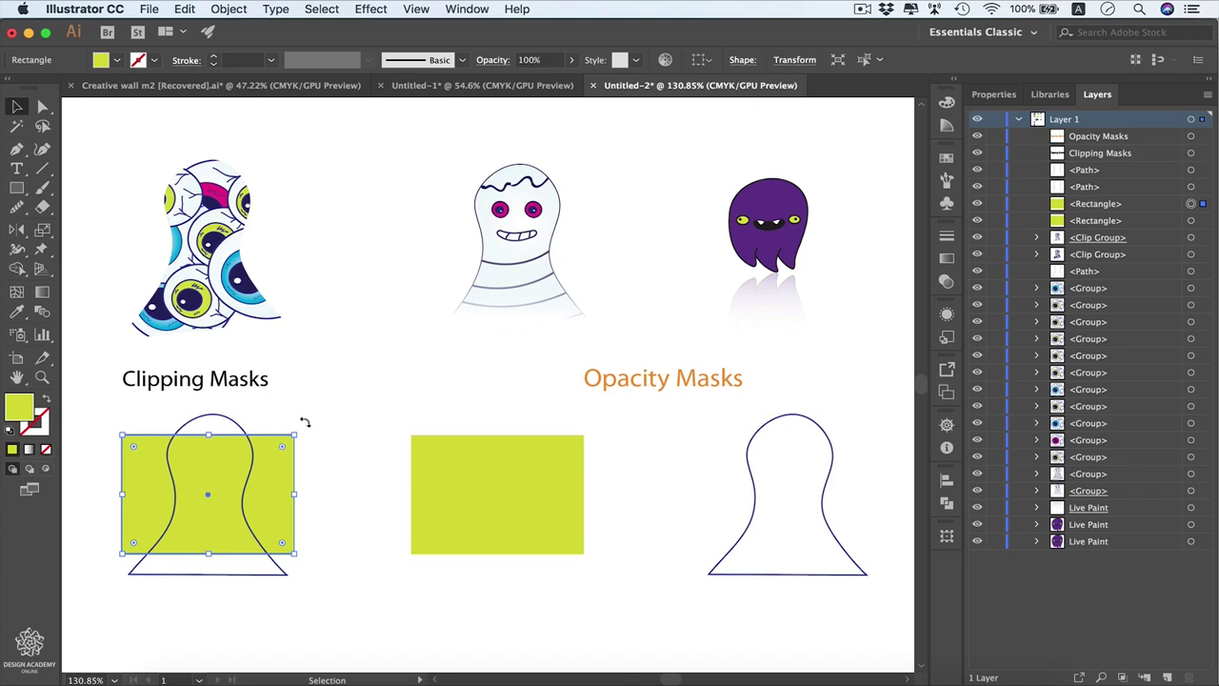
left_click_drag(328, 425, 212, 463)
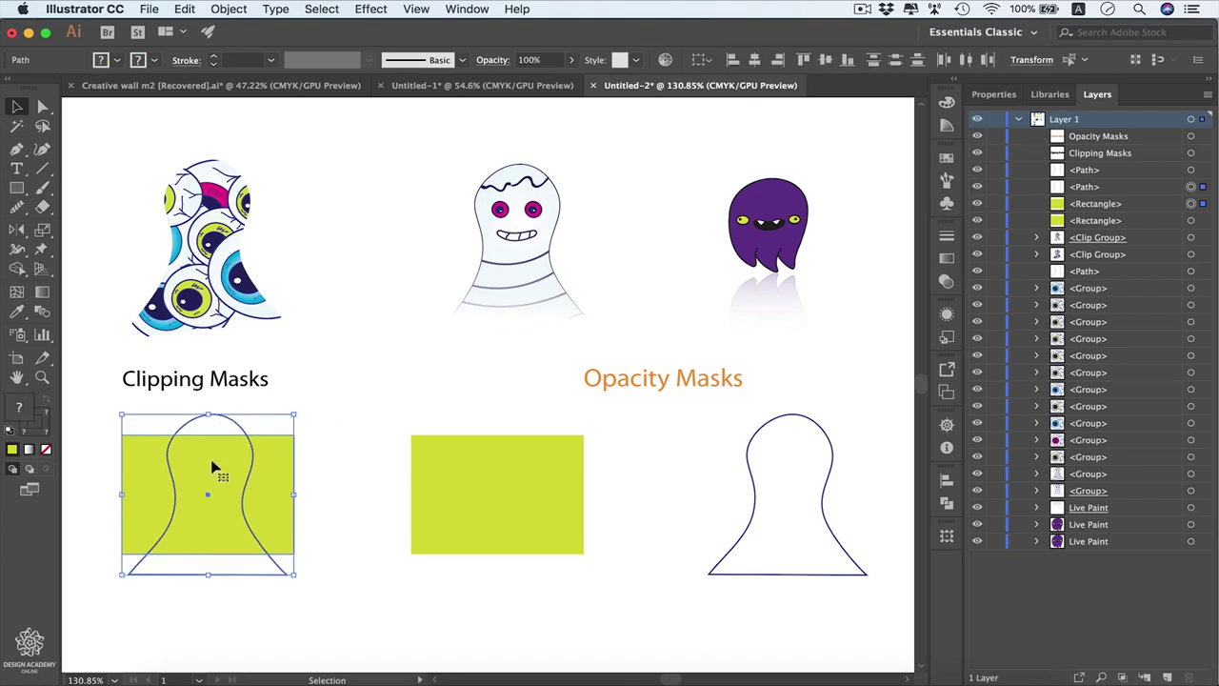
right_click(262, 458)
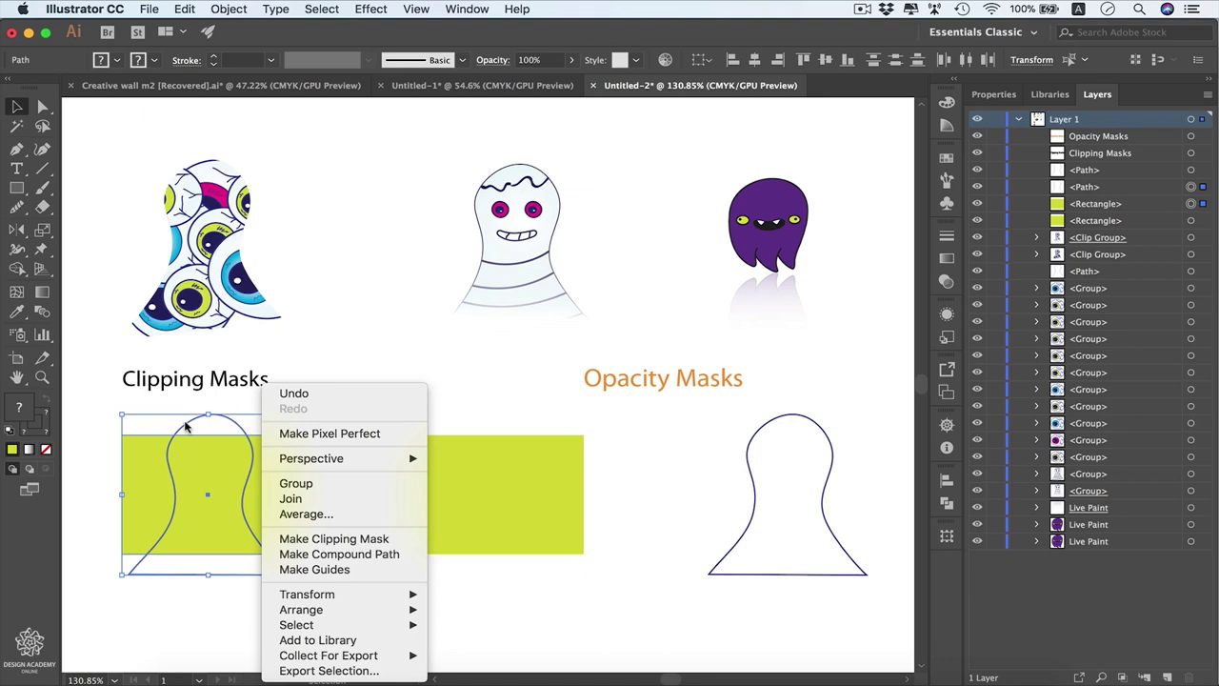
left_click(344, 540)
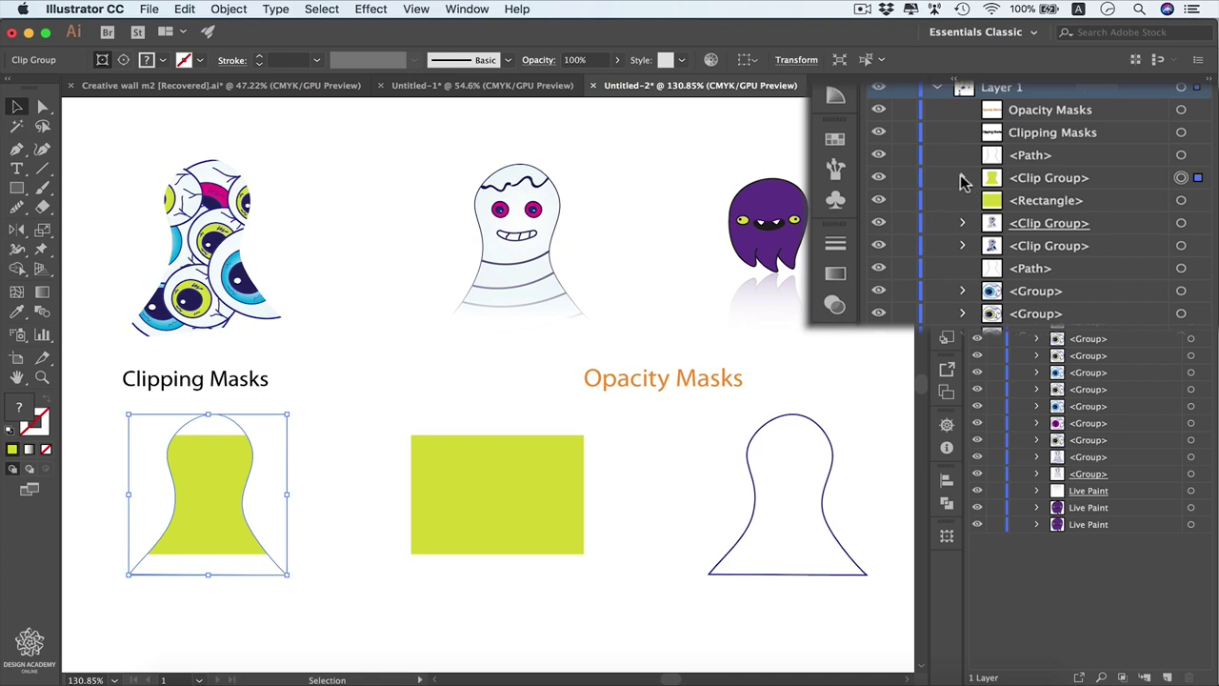
Step: Expand the new clip group and give its clipping path a dark purple stroke
left_click(962, 179)
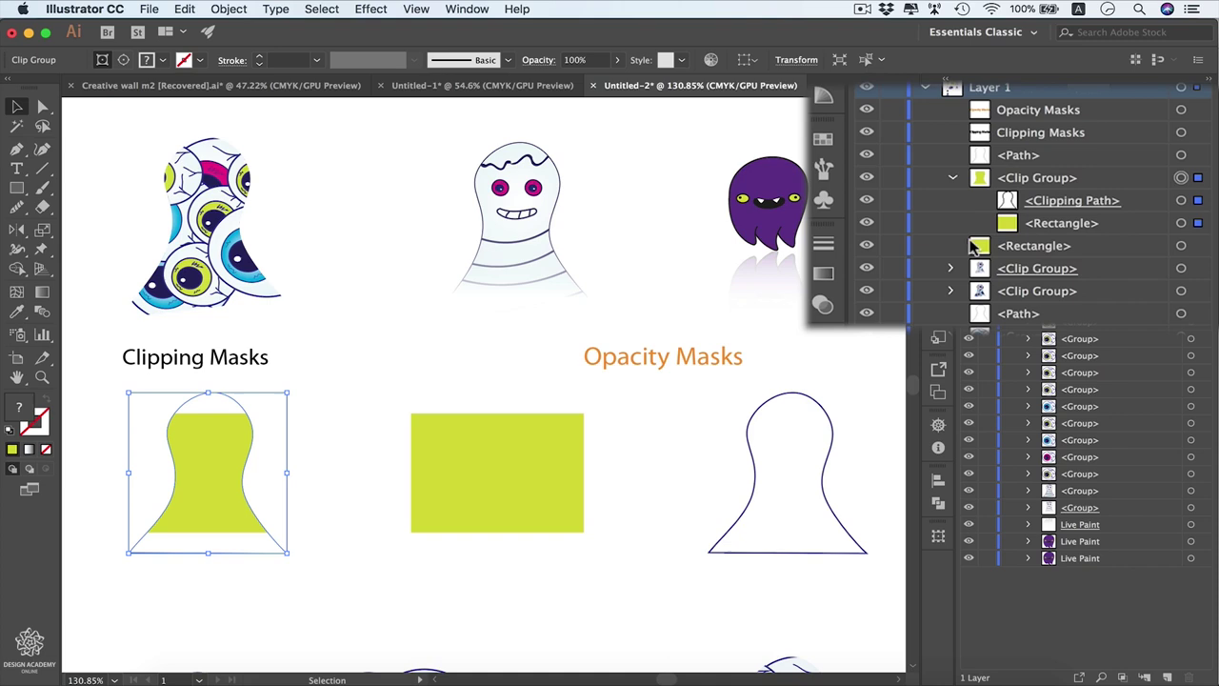
left_click(1181, 208)
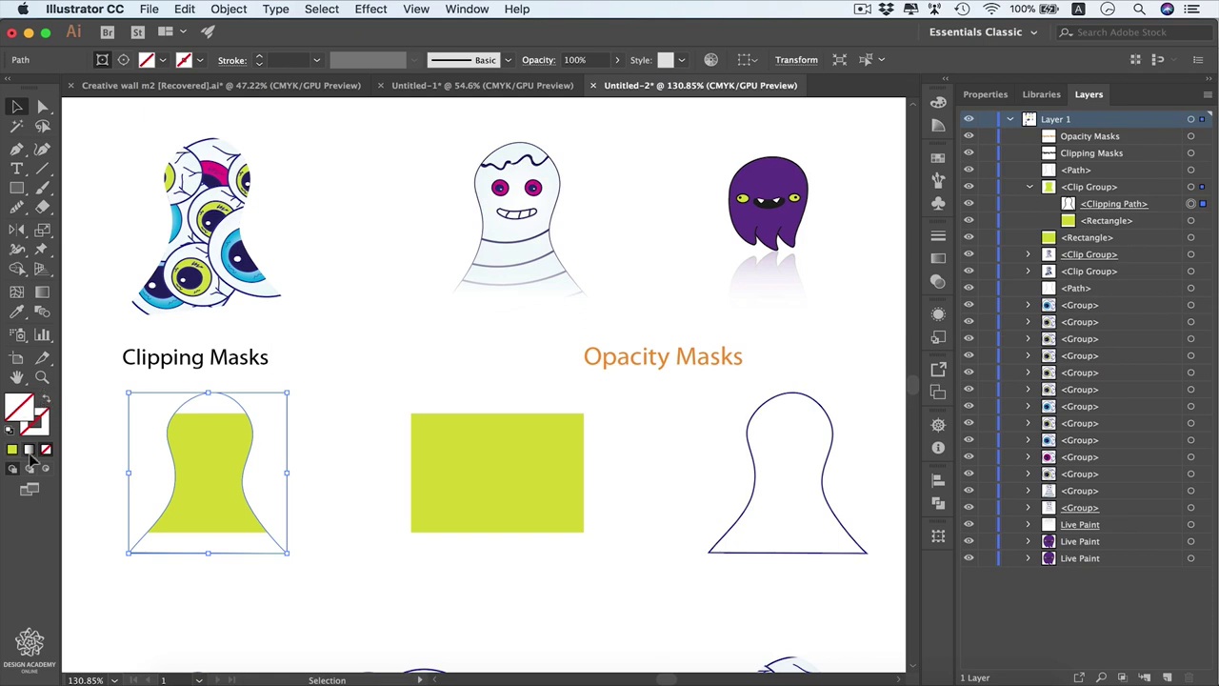
left_click(938, 160)
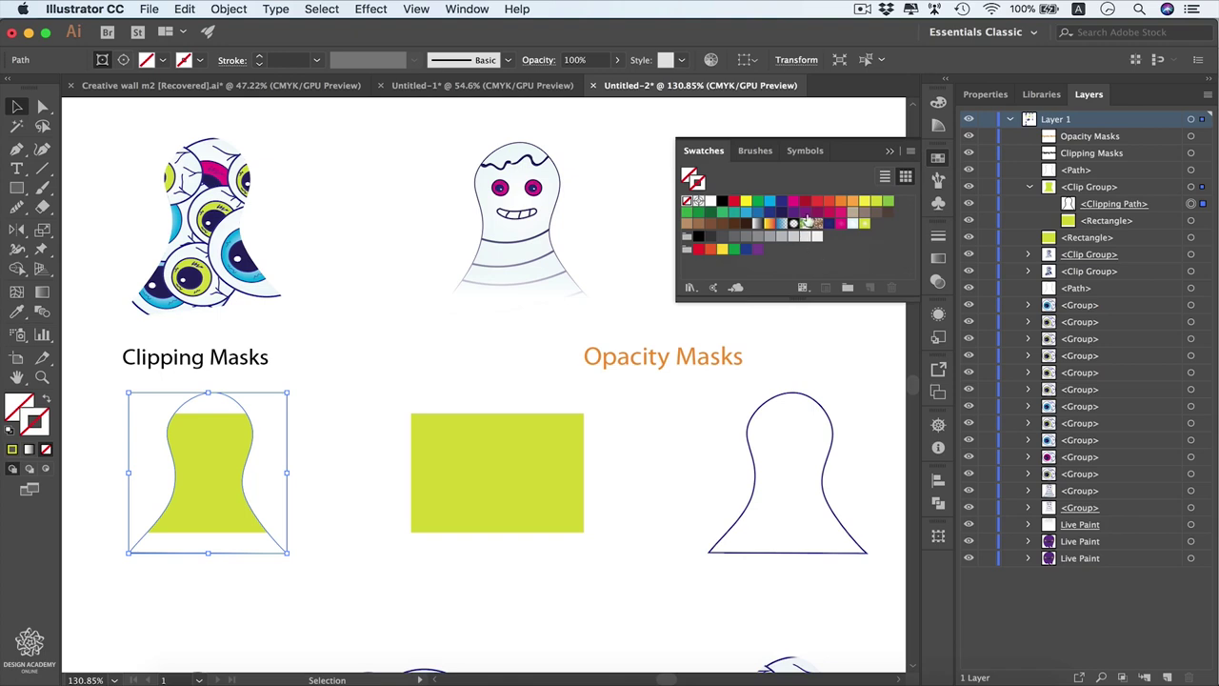
left_click(795, 211)
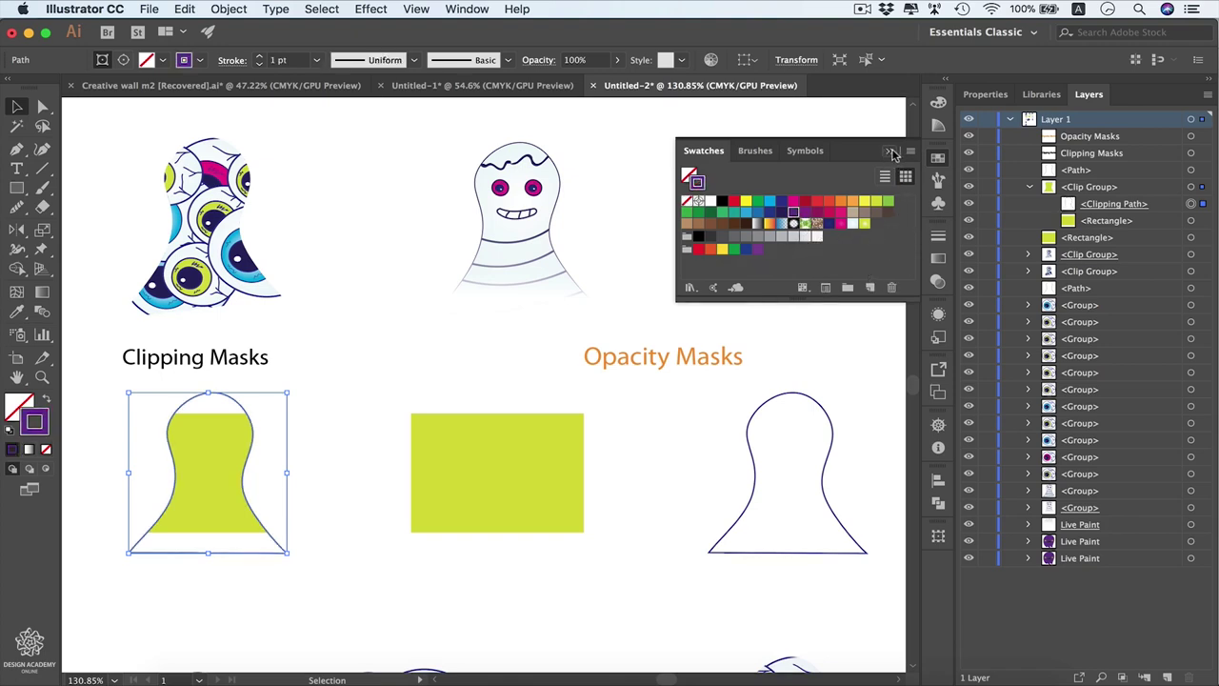
left_click(890, 153)
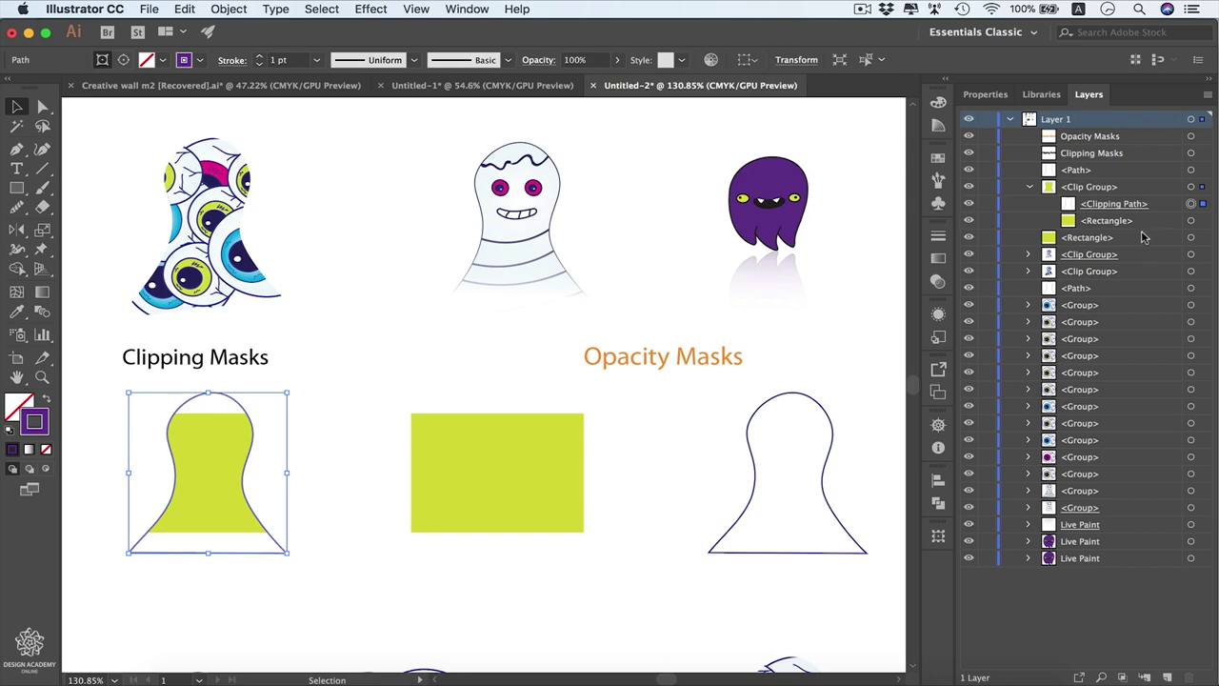
Step: Rotate the green rectangle inside the clip group counterclockwise, then shift and scale it to reach the shape's lower corner
left_click(1191, 221)
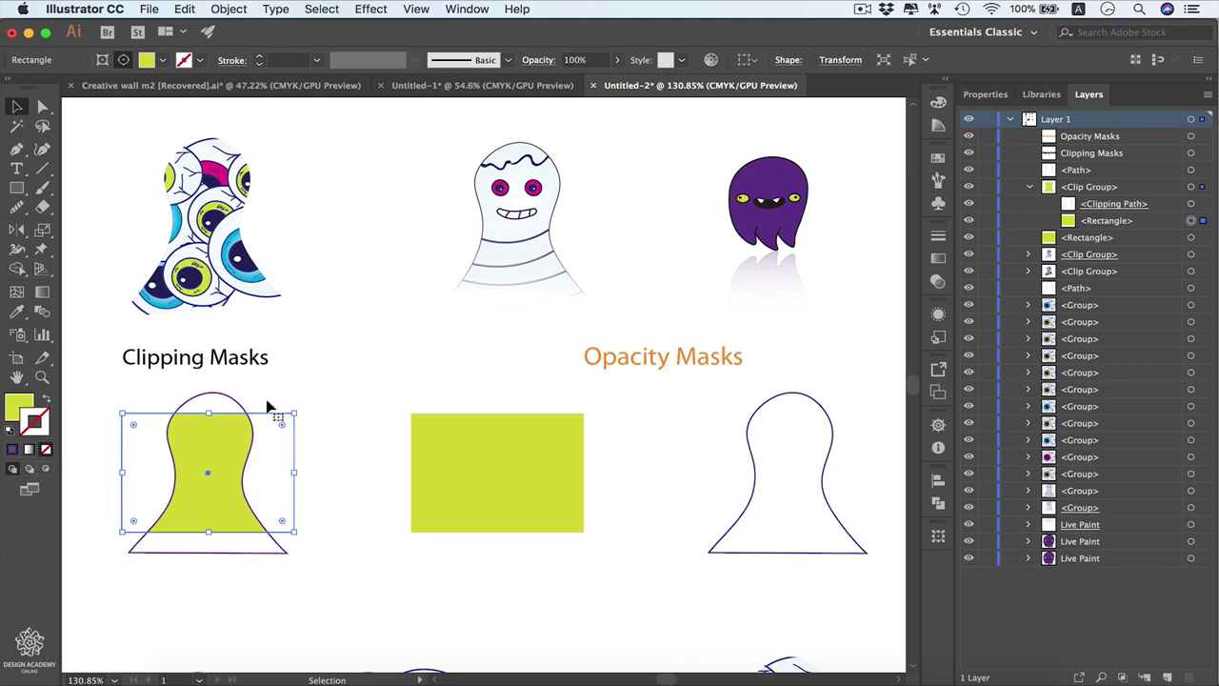
left_click_drag(310, 407, 290, 358)
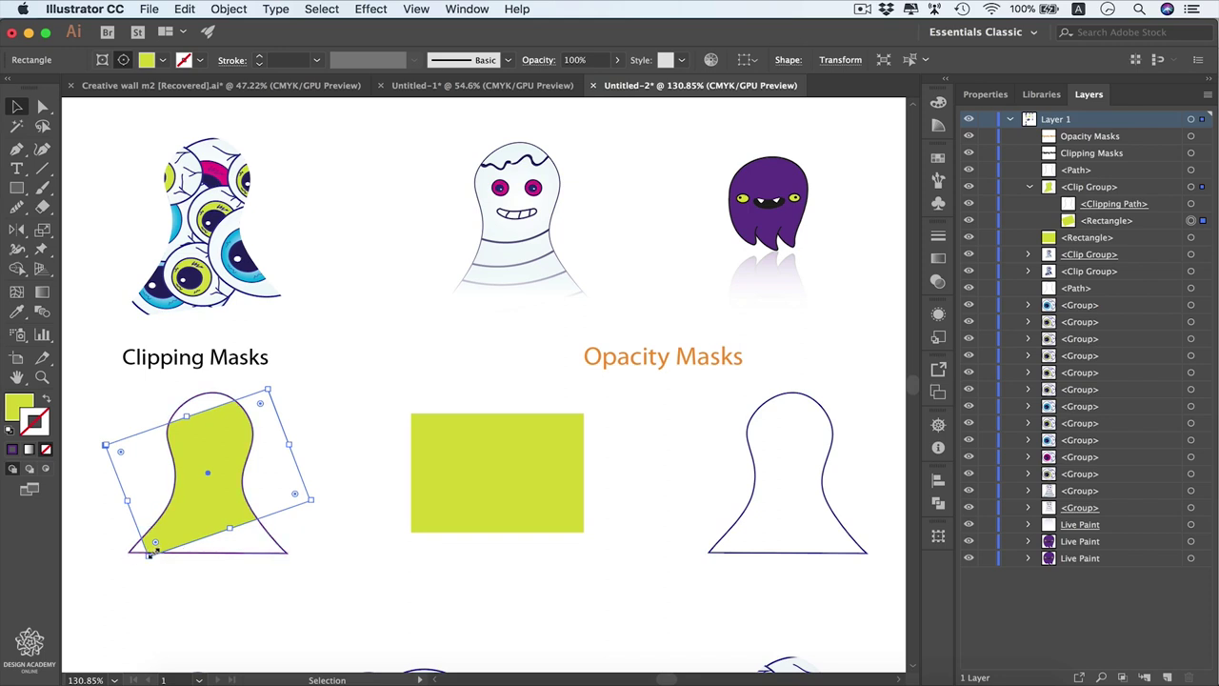
left_click_drag(150, 558, 132, 574)
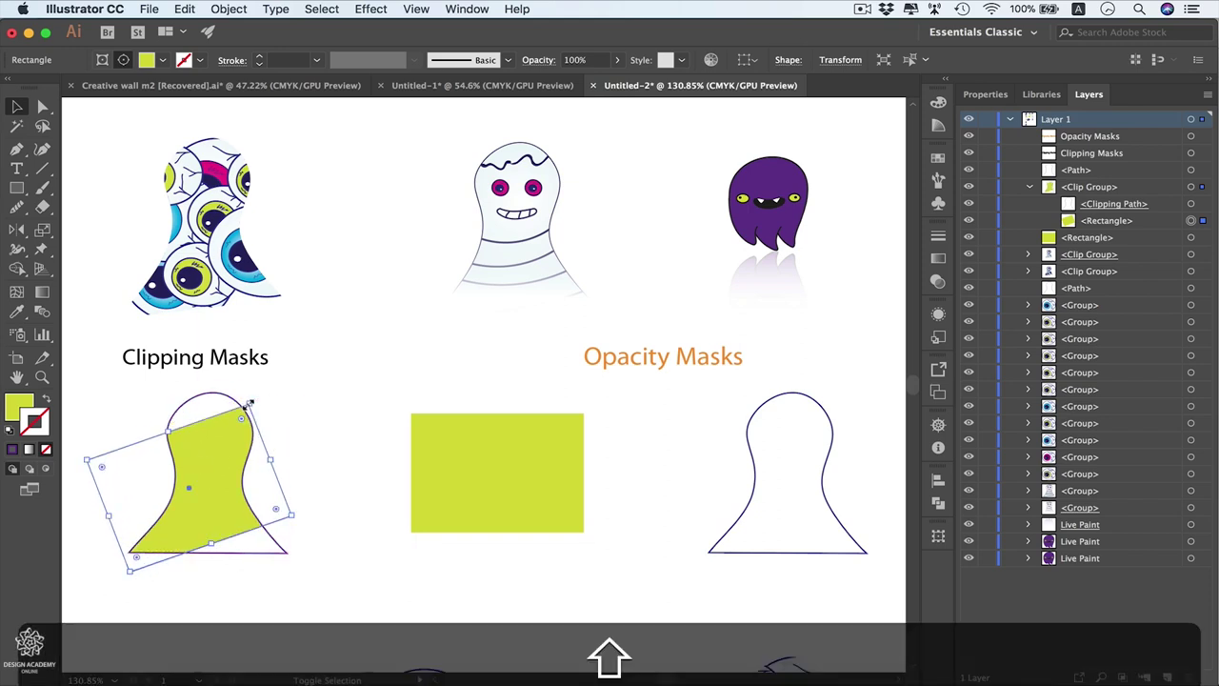
mouse_move(248, 404)
left_mouse_down()
mouse_move(279, 386)
mouse_move(263, 398)
left_mouse_up()
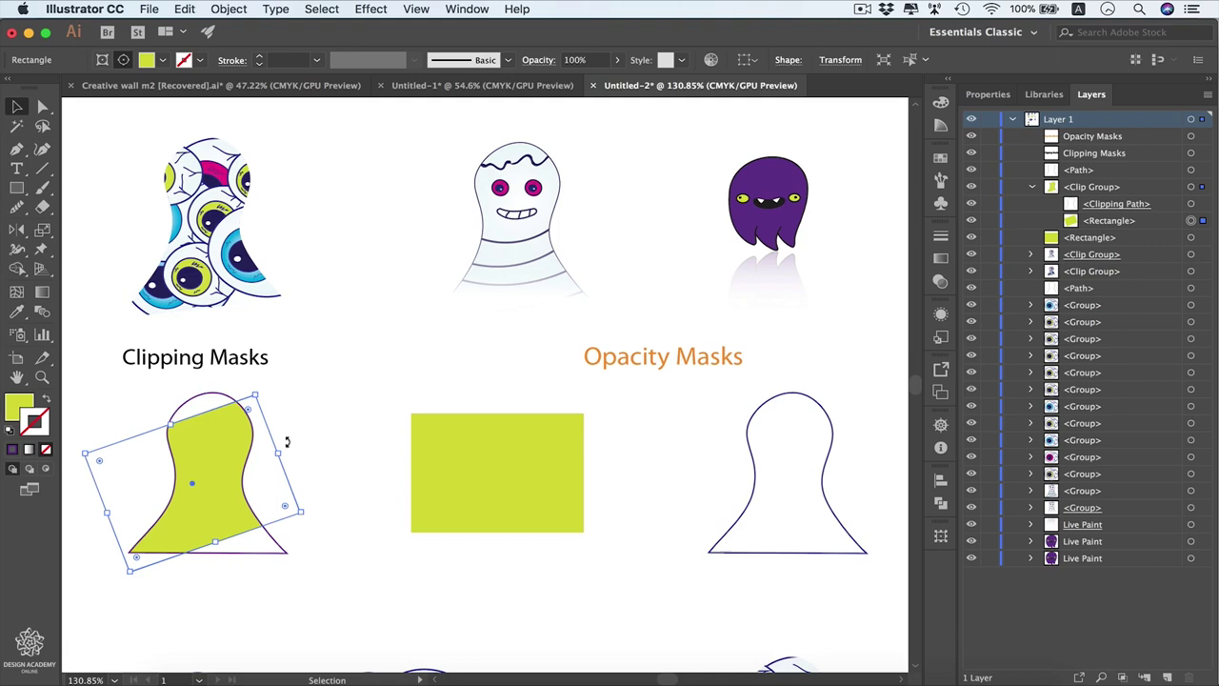
Step: Duplicate the free green rectangle onto the clipped shape and fill the copy with dark magenta
left_click(530, 473)
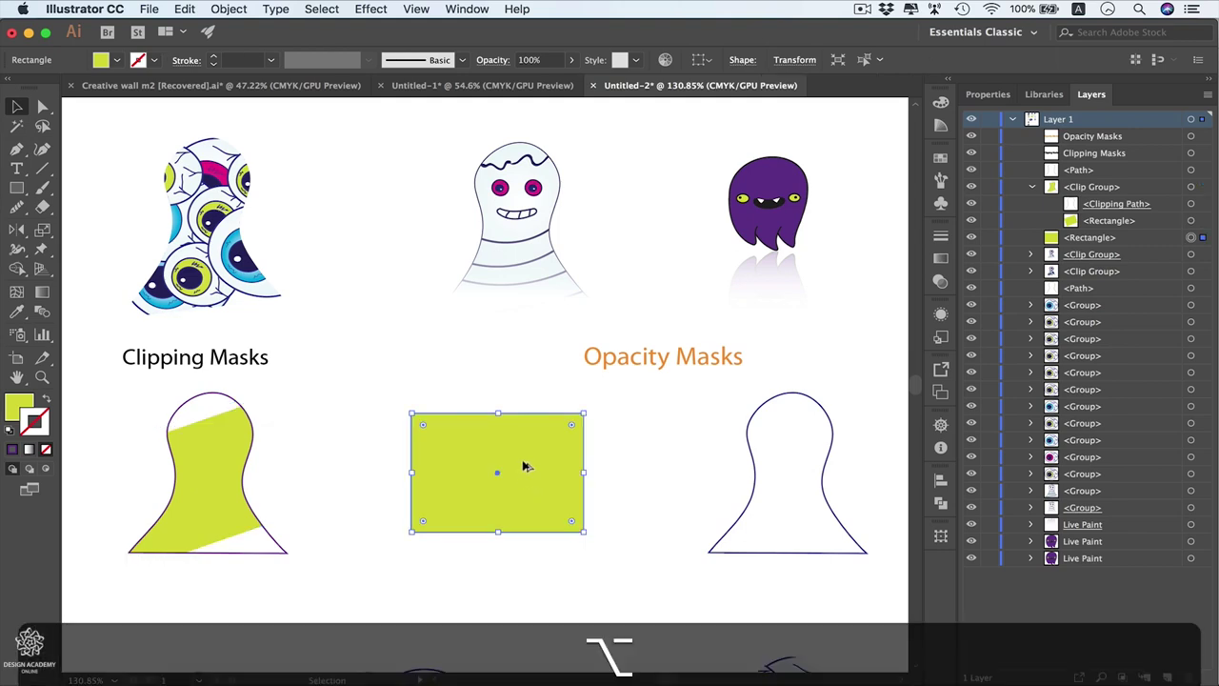
left_click_drag(533, 469, 258, 471)
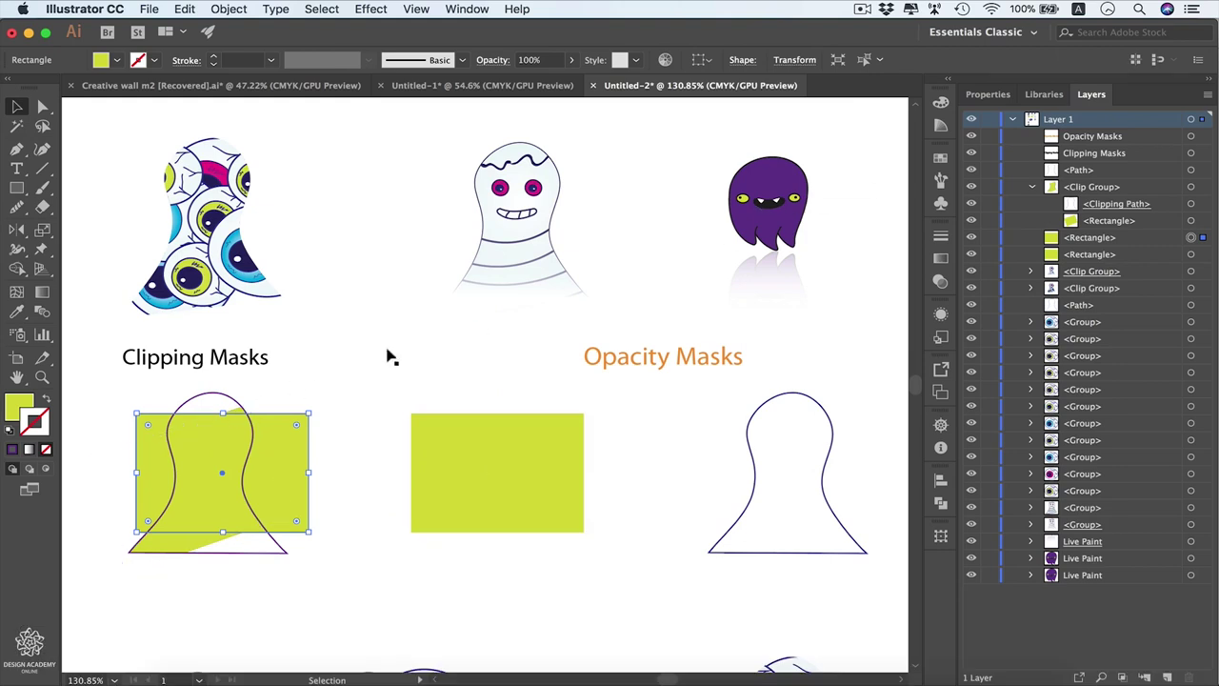
left_click(940, 157)
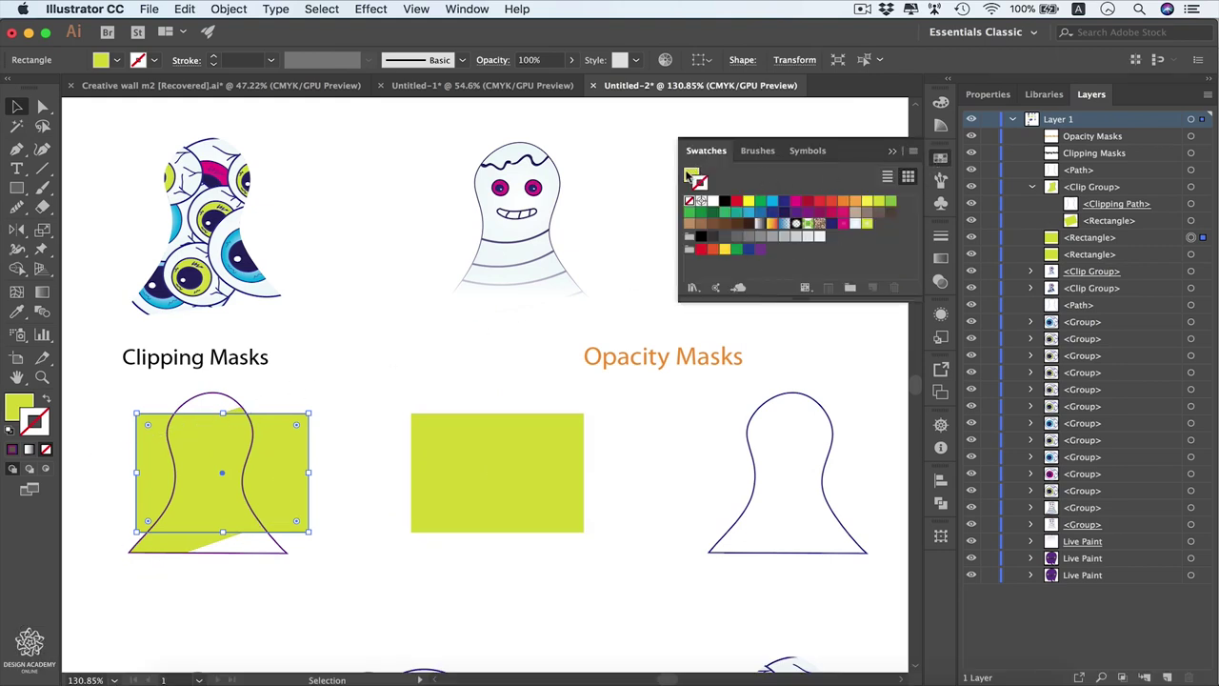
left_click(688, 176)
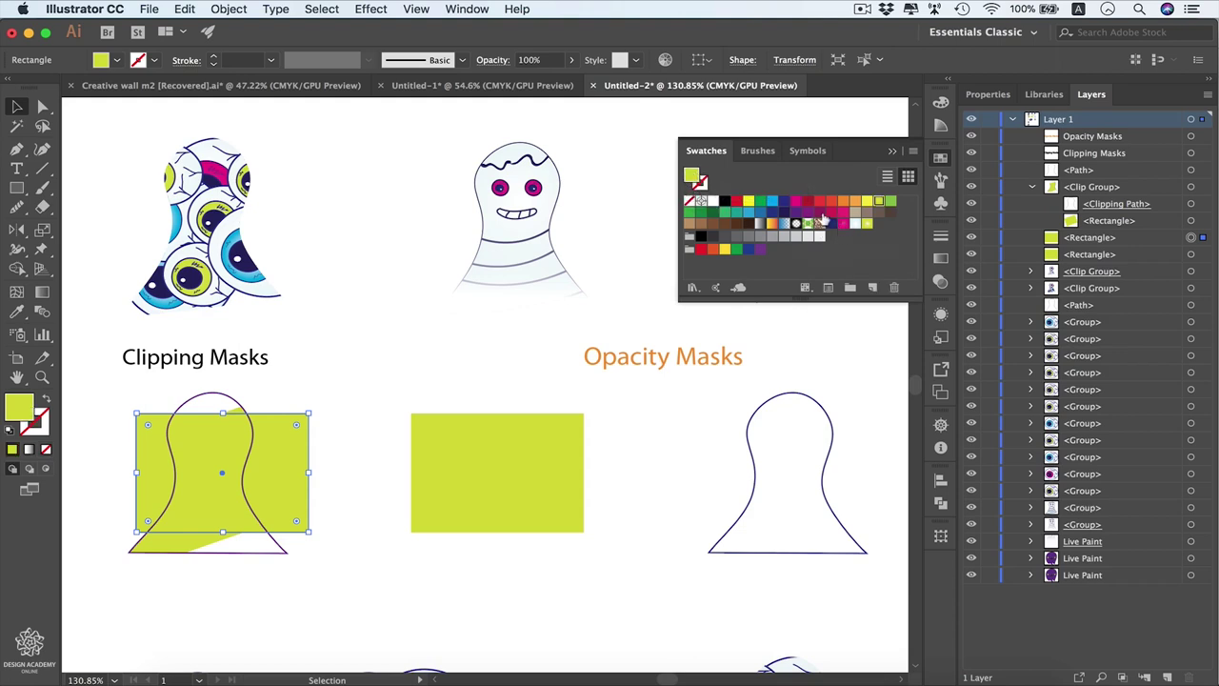
left_click(820, 221)
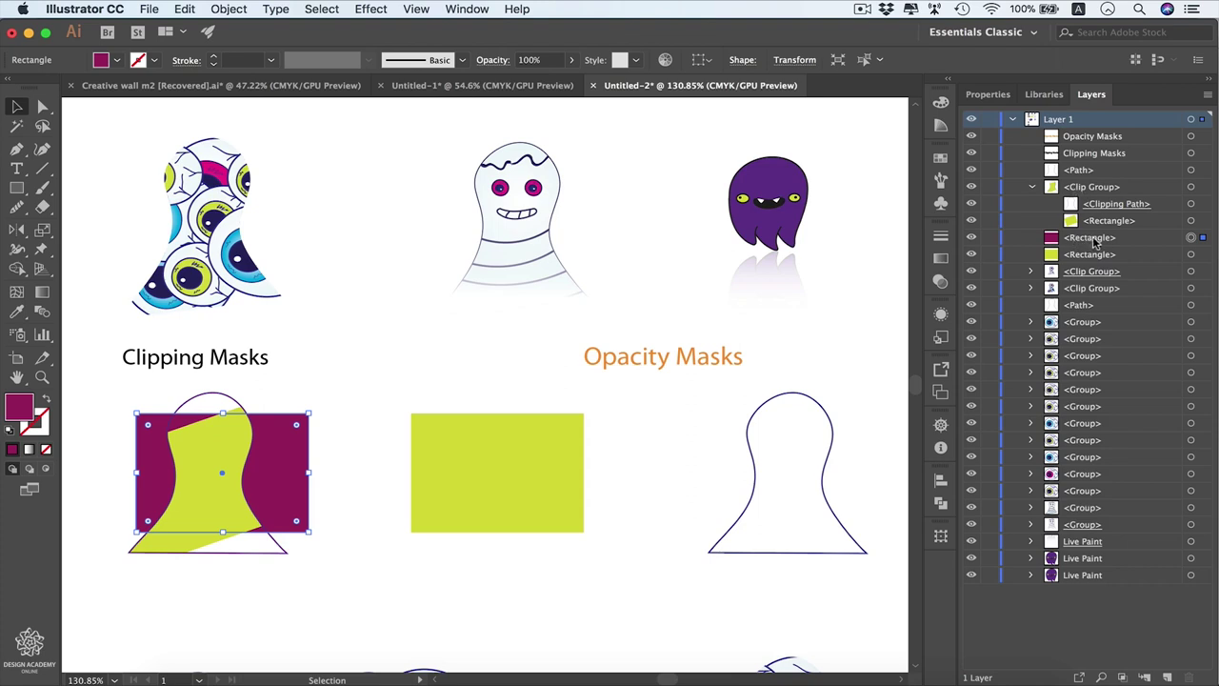
Step: Move the magenta rectangle into the clip group above the green one and set its blending mode to Multiply
left_click_drag(1117, 243, 1148, 208)
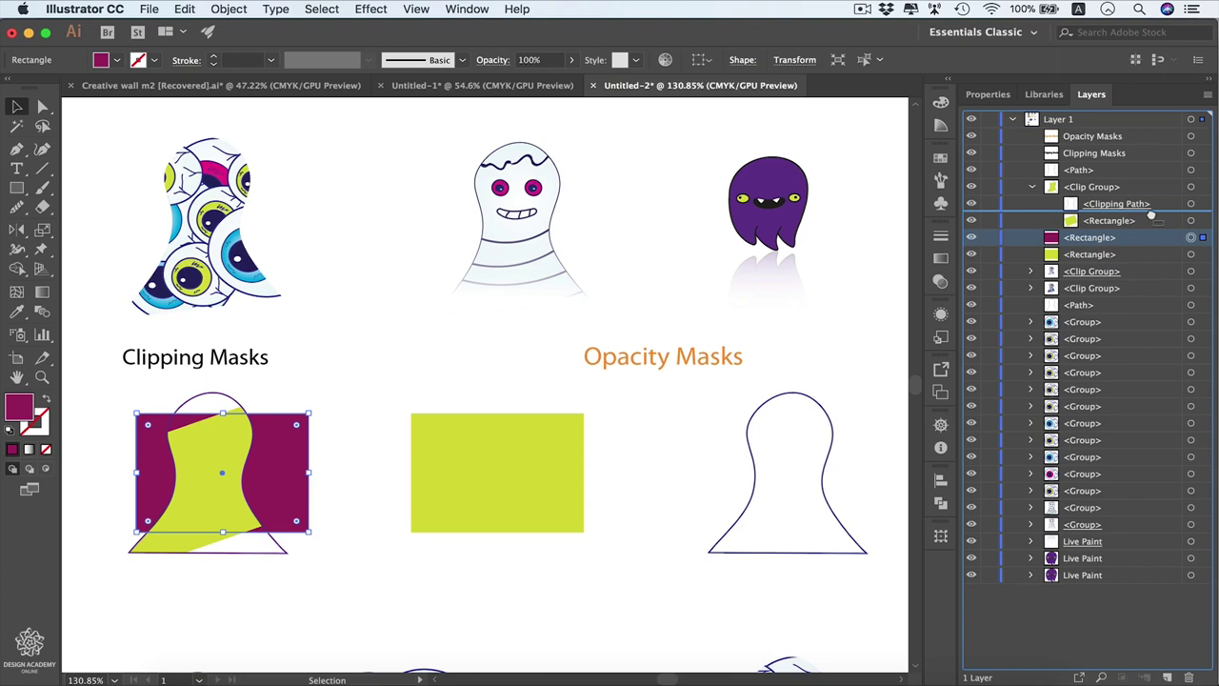
mouse_move(1151, 214)
left_mouse_down()
mouse_move(1149, 226)
mouse_move(1170, 219)
left_mouse_up()
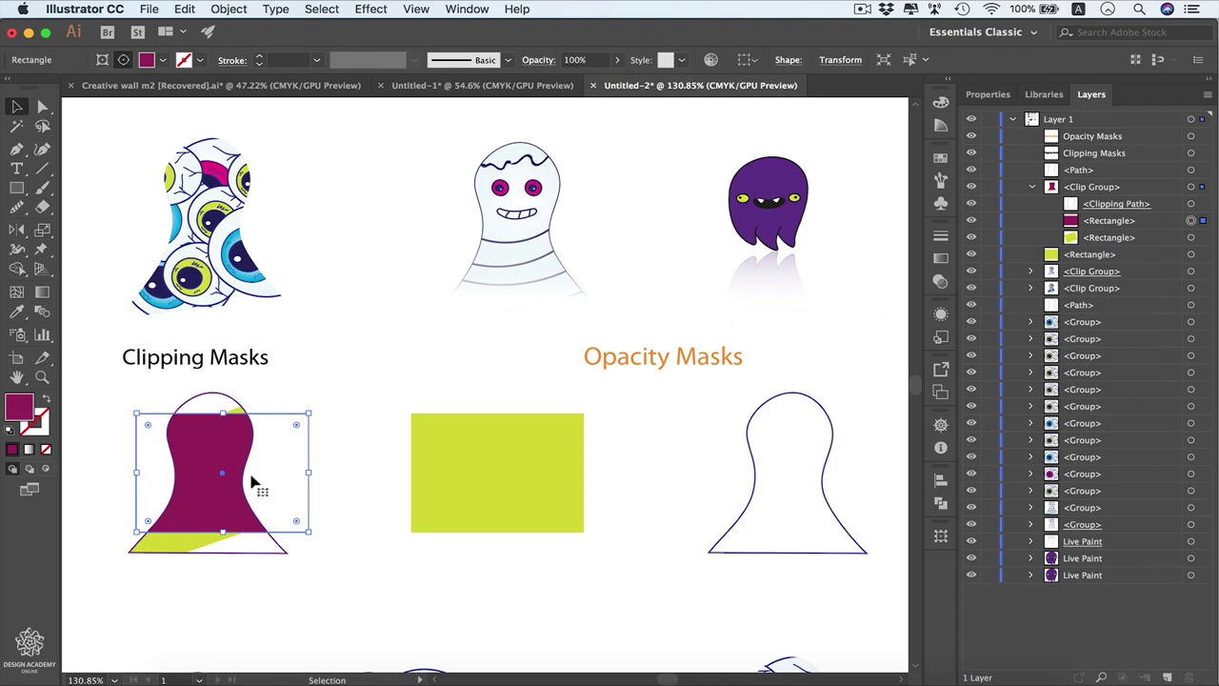
left_click(941, 282)
left_click(798, 254)
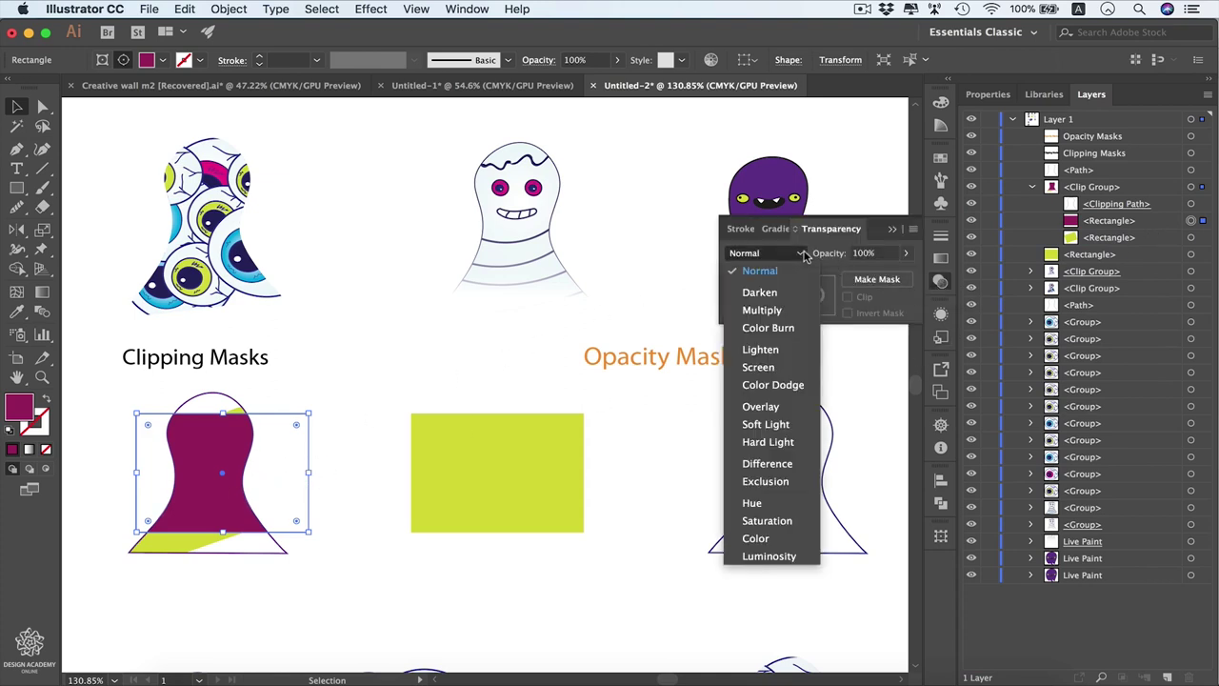
left_click(789, 315)
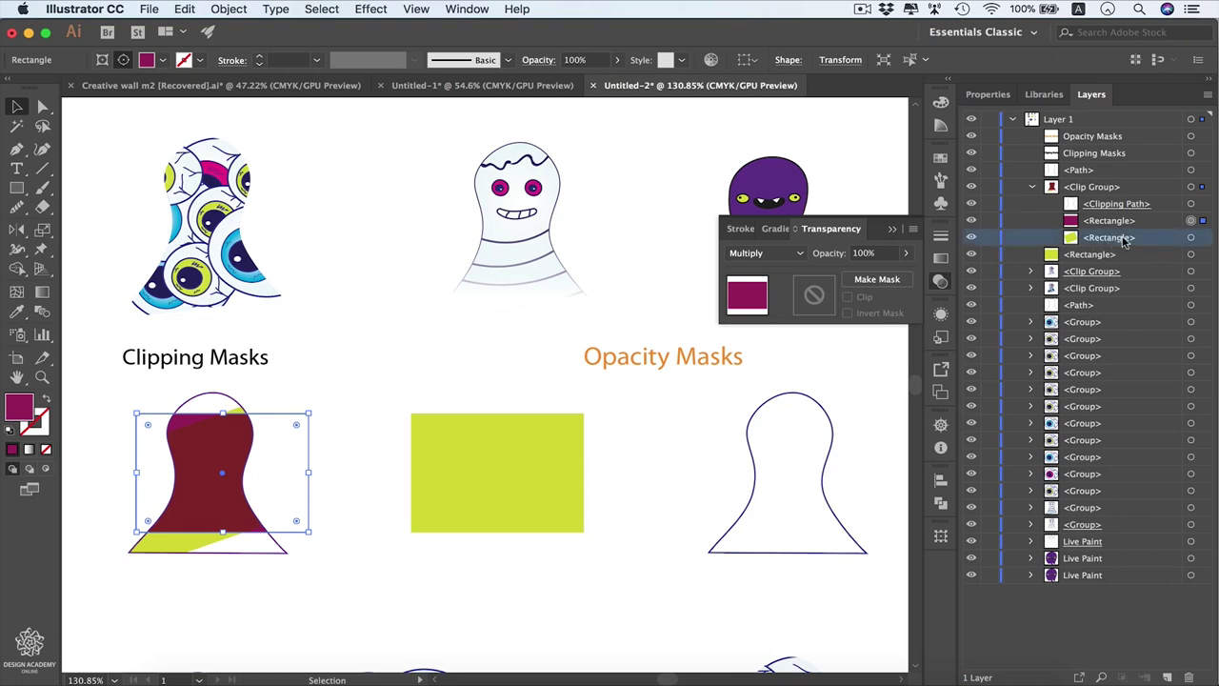
Step: Take the tilted green rectangle out of the clip group and cut it to the clipboard
left_click_drag(1104, 241, 1151, 181)
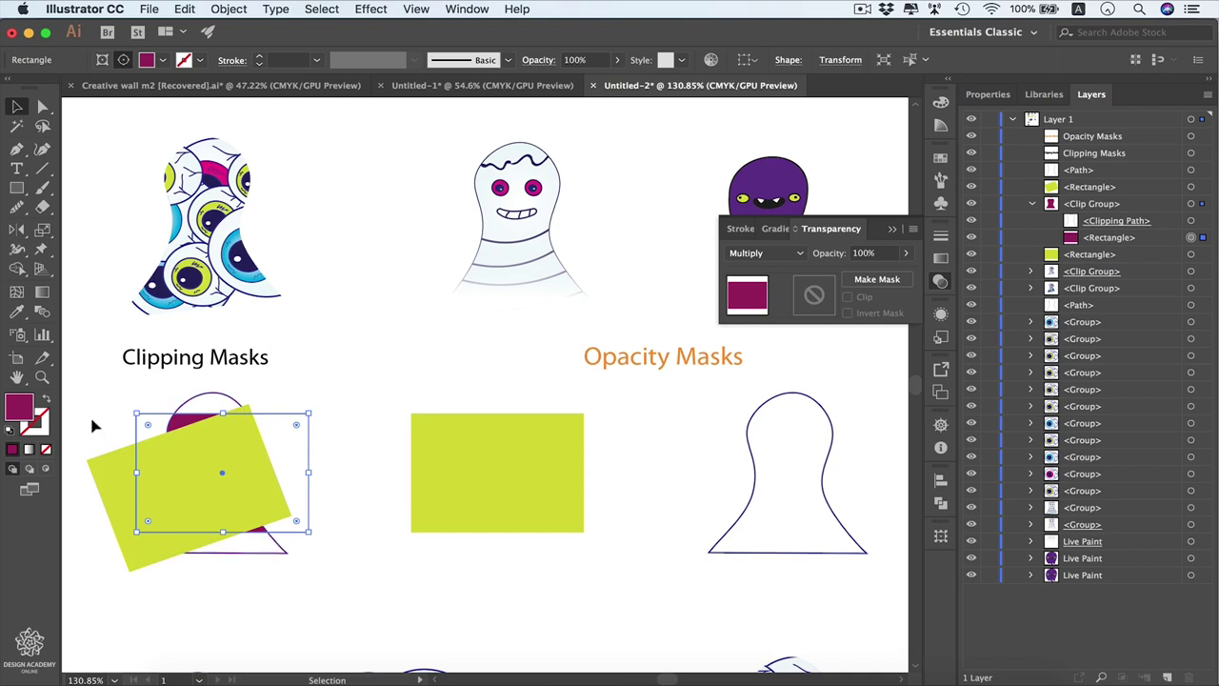
left_click(109, 489)
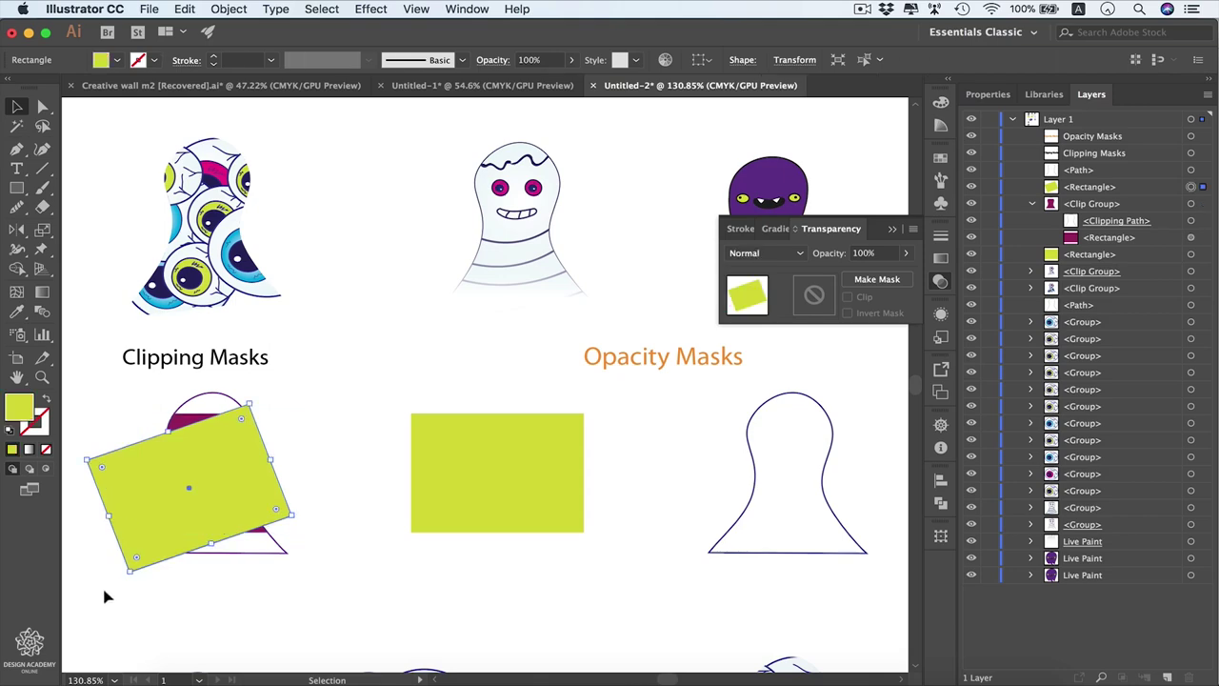
key("super")
key("super+x")
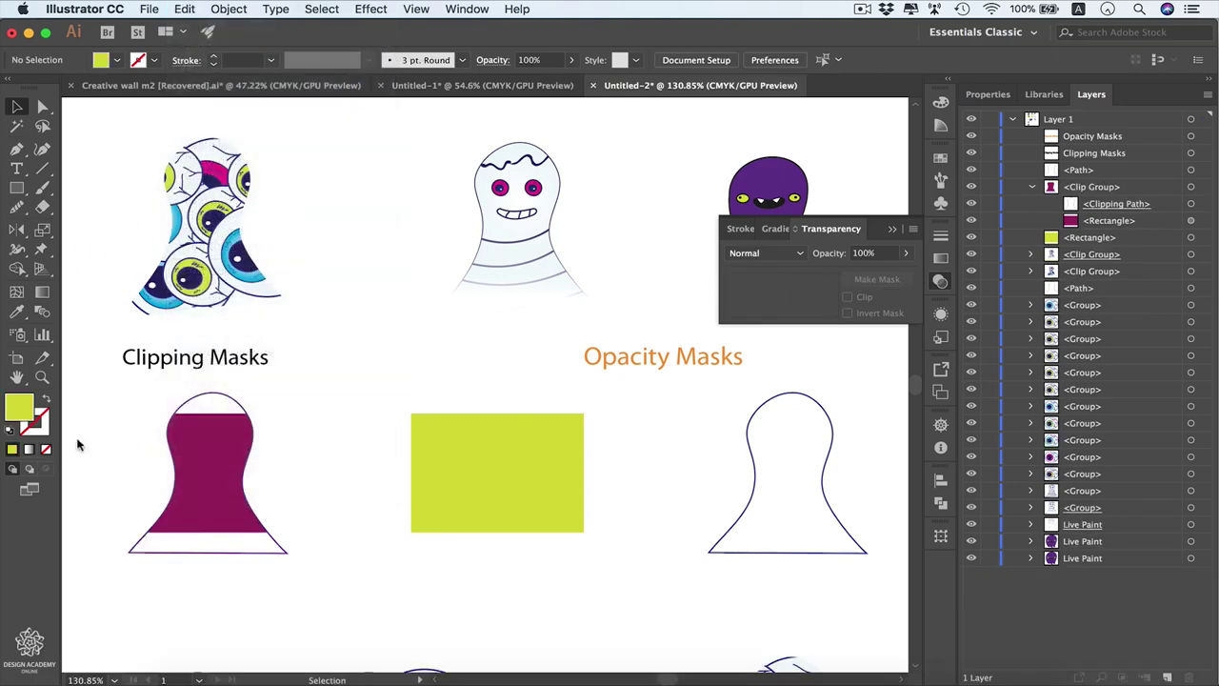
left_click(184, 9)
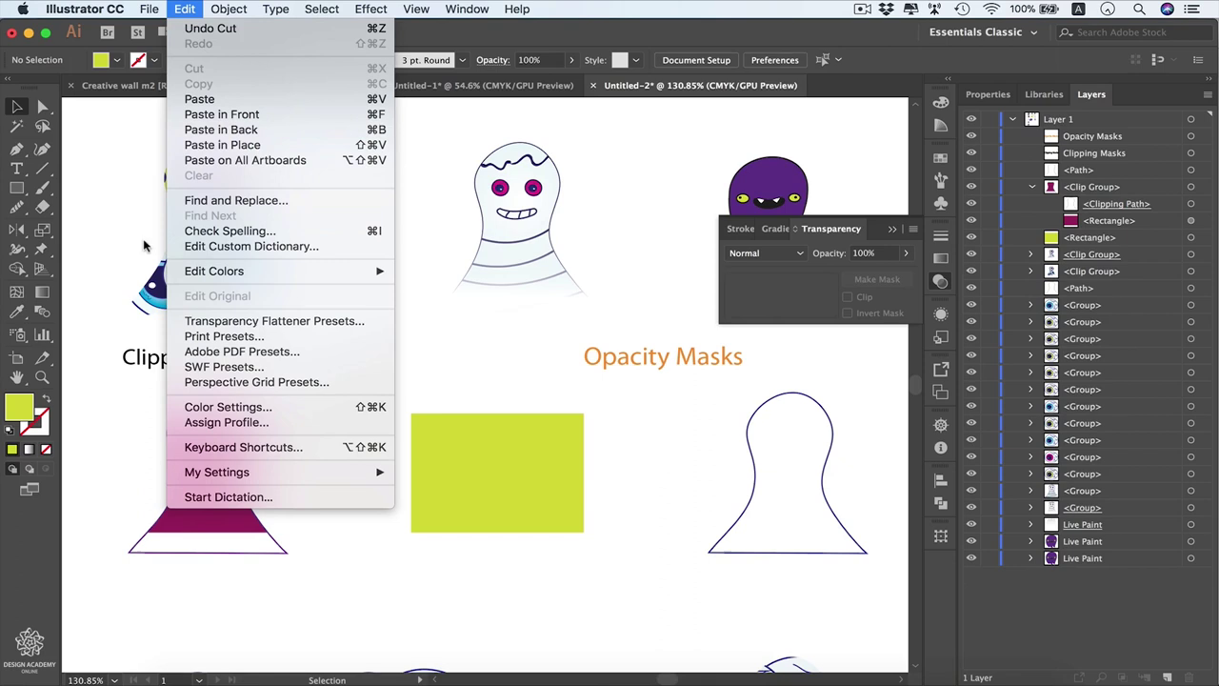
left_click(94, 284)
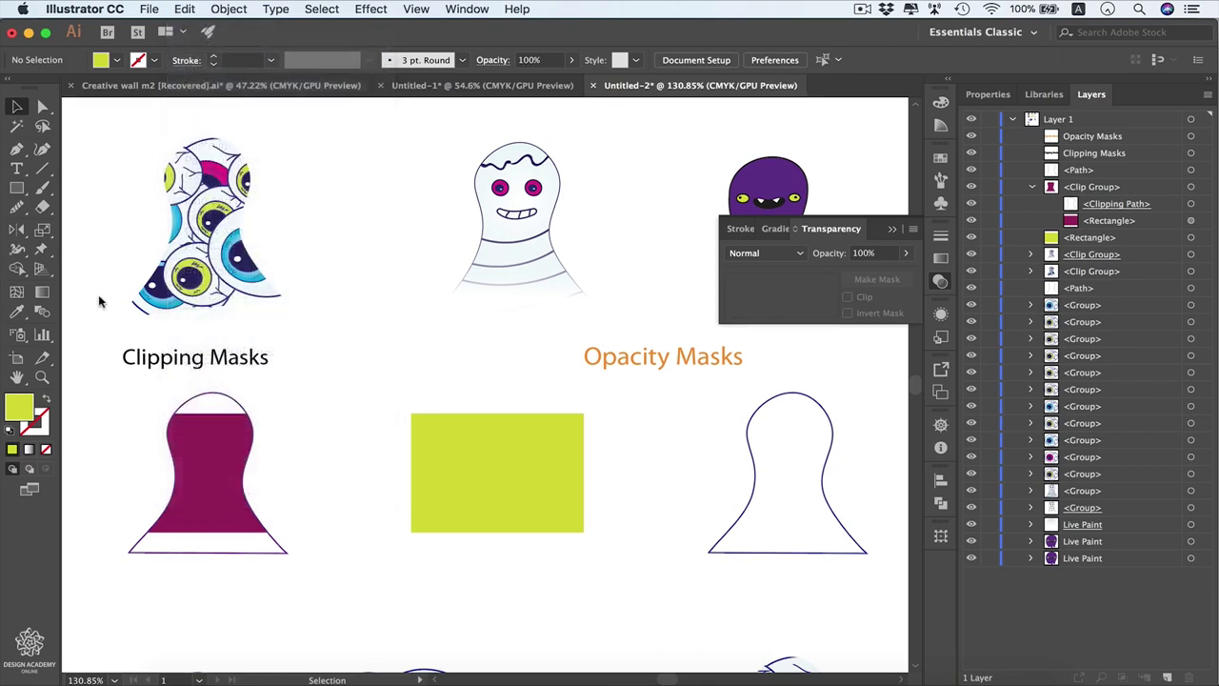
Step: Enter isolation mode on the clip group and paste the cut green rectangle in front inside it
left_click(243, 407)
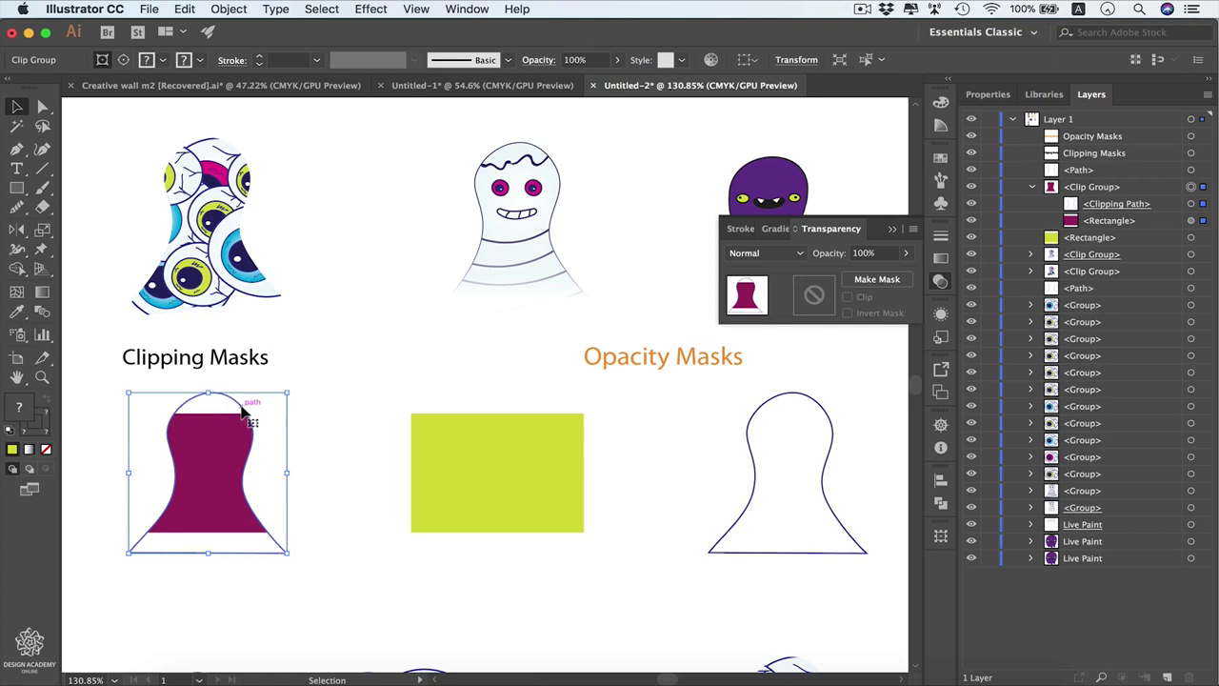
double_click(243, 407)
left_click(354, 476)
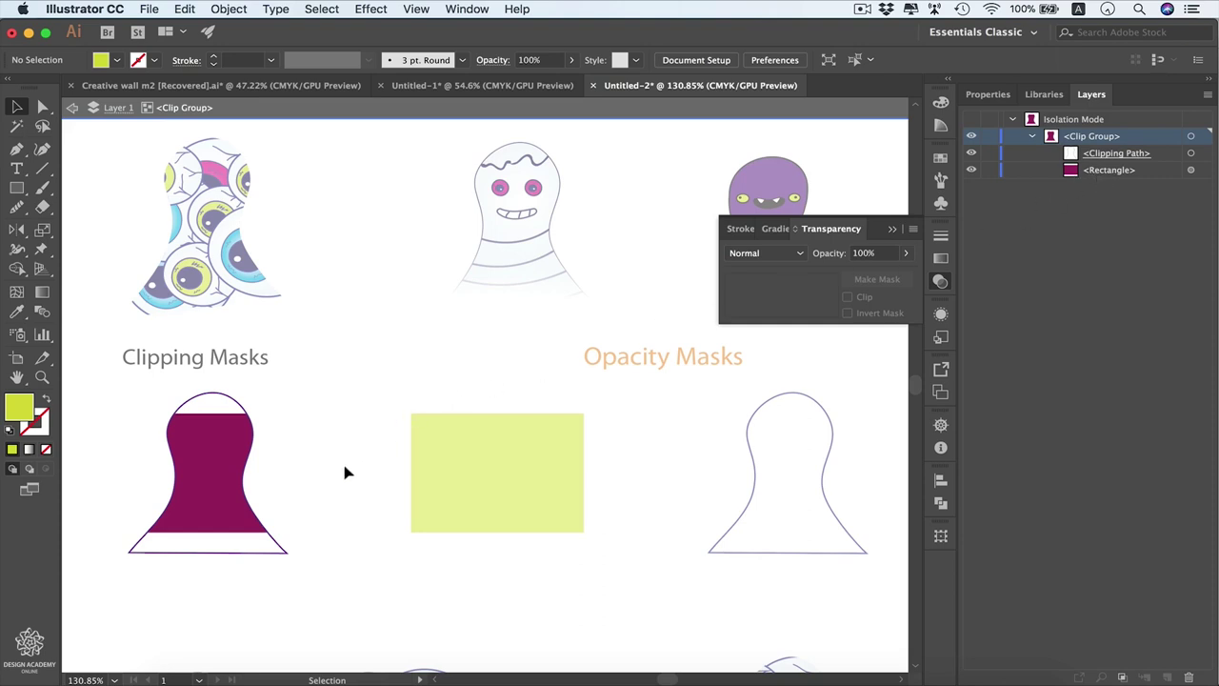
key("super+z")
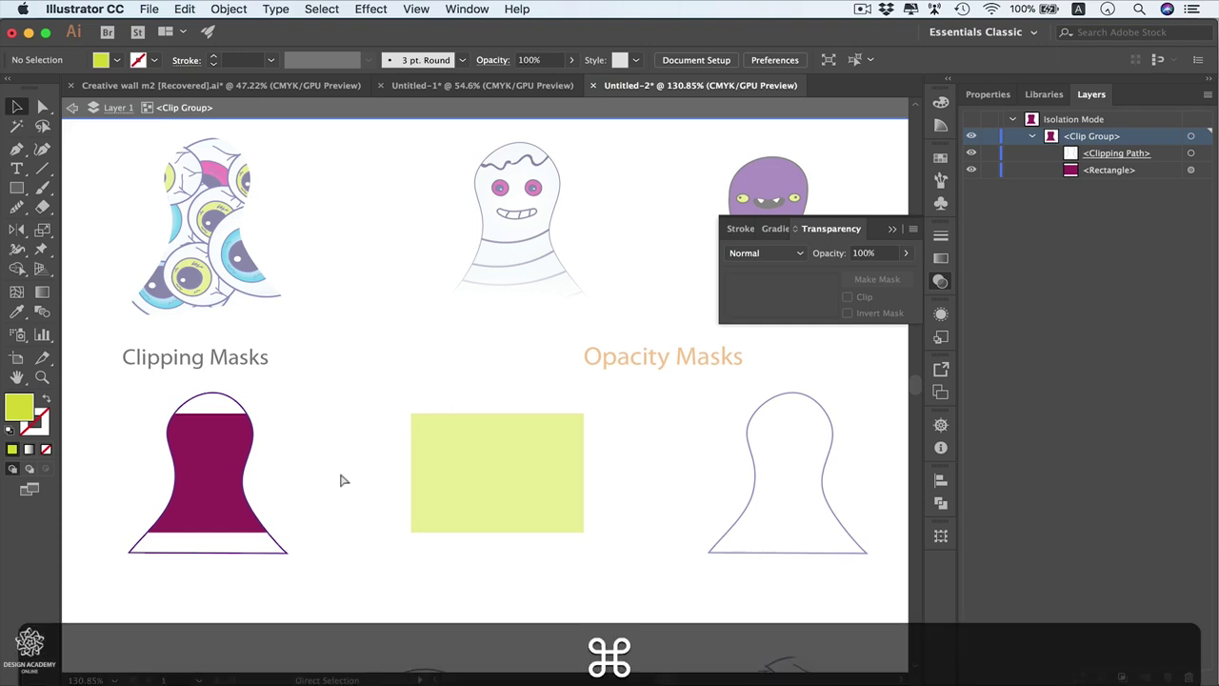
key("super+f")
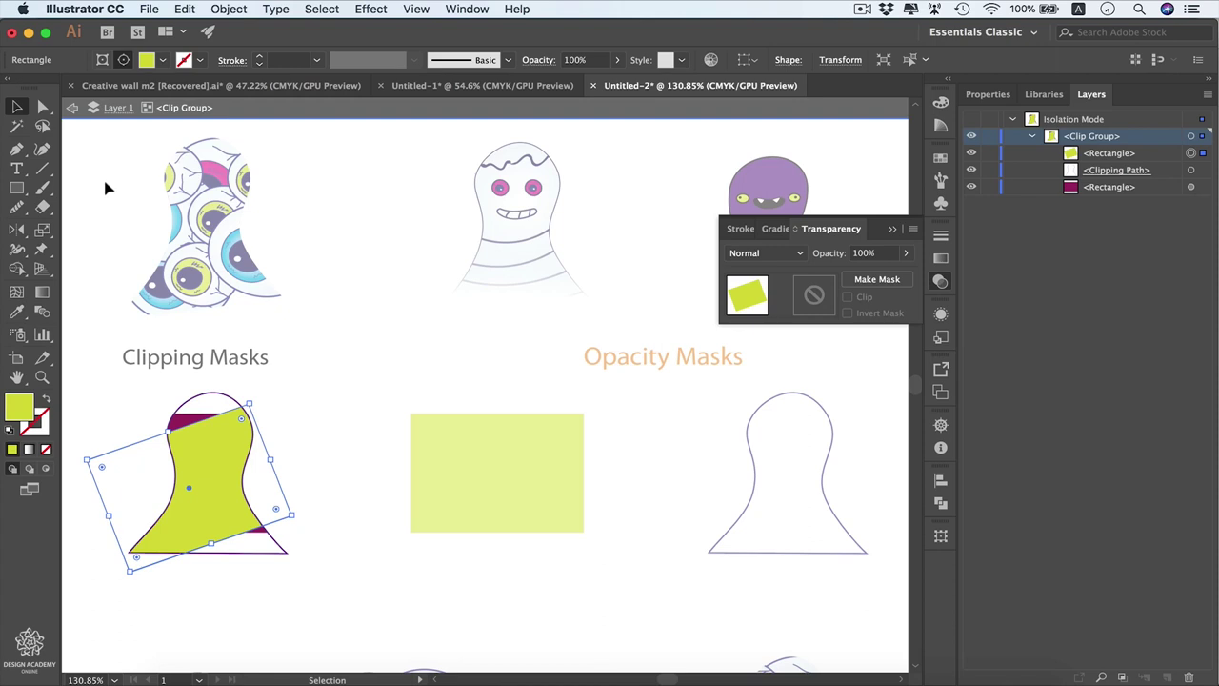
Step: Select the clipping path in the isolated group and fill it with red
left_click(100, 73)
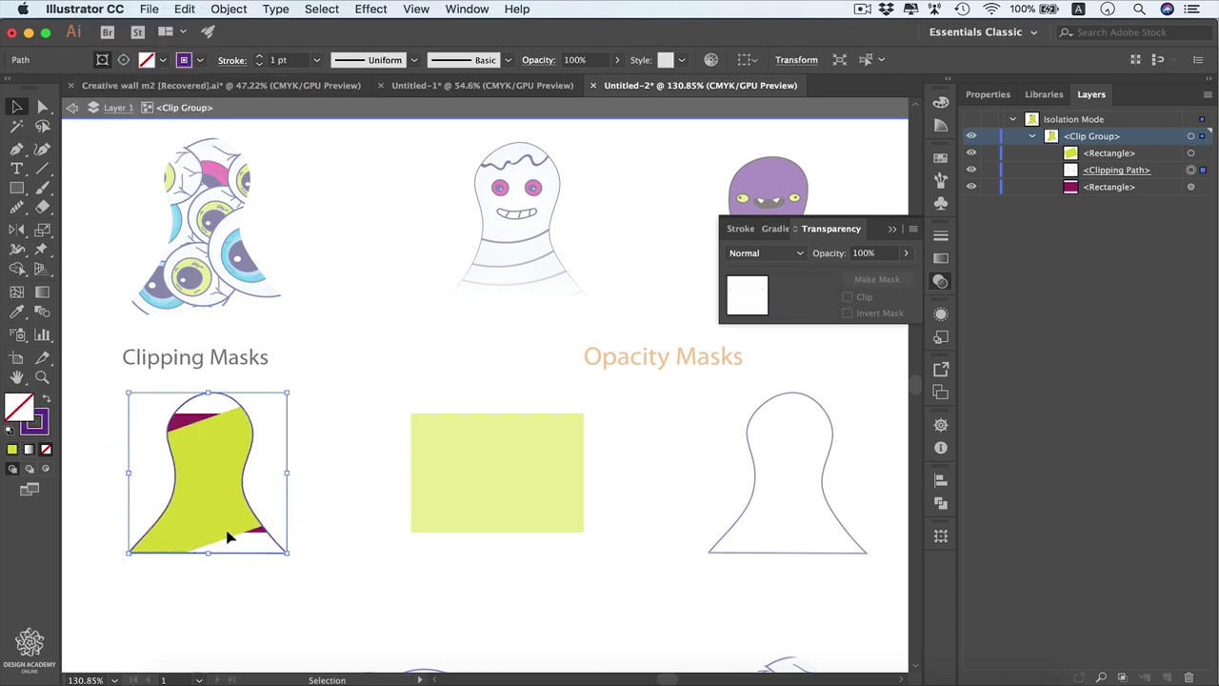
left_click(942, 159)
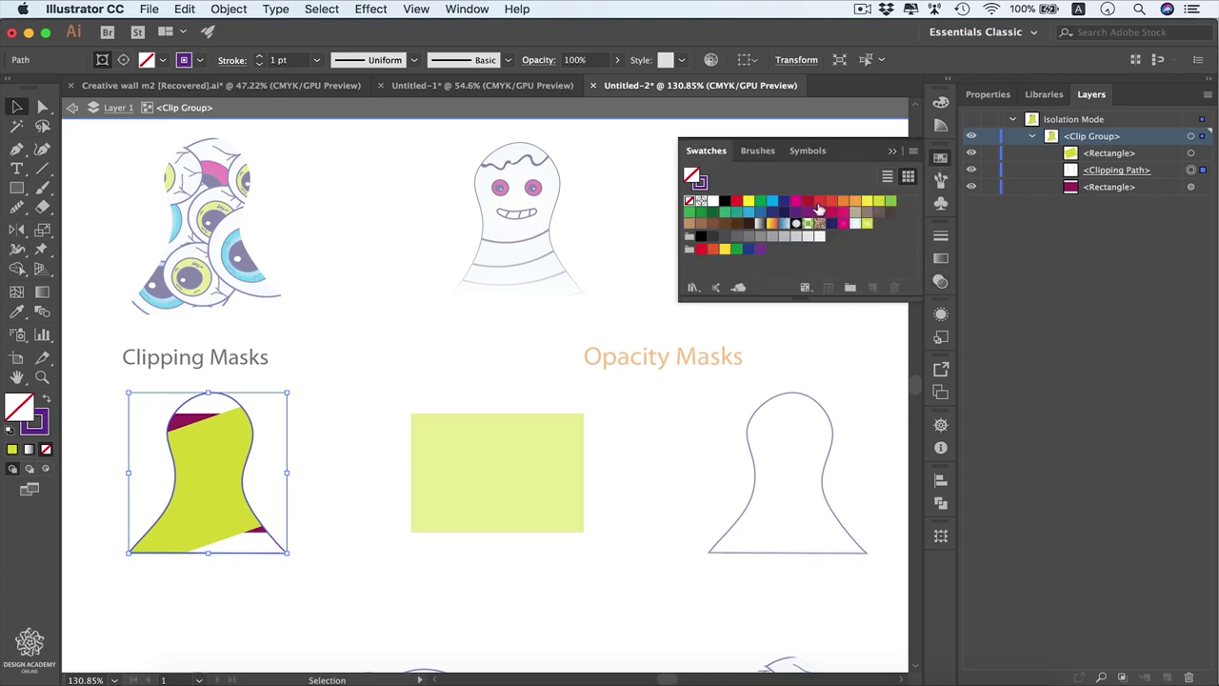
left_click(821, 204)
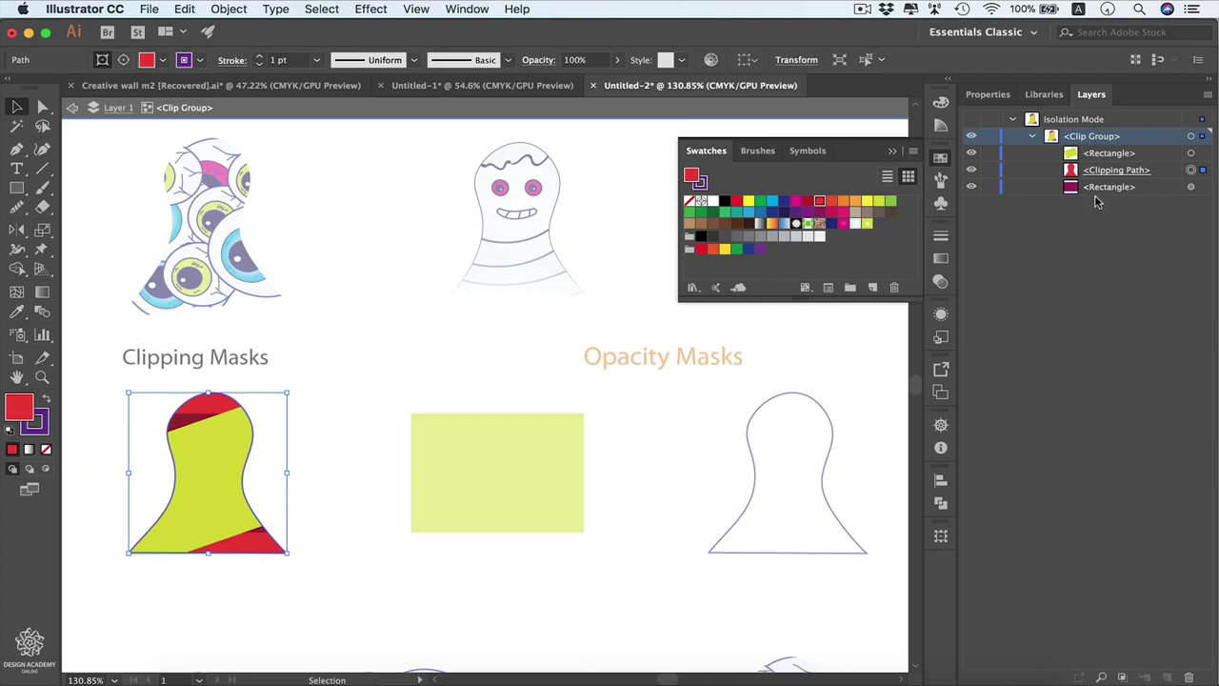
Step: Move the clipping path above the green rectangle in the clip group's stacking order and exit isolation mode
left_click(1108, 155)
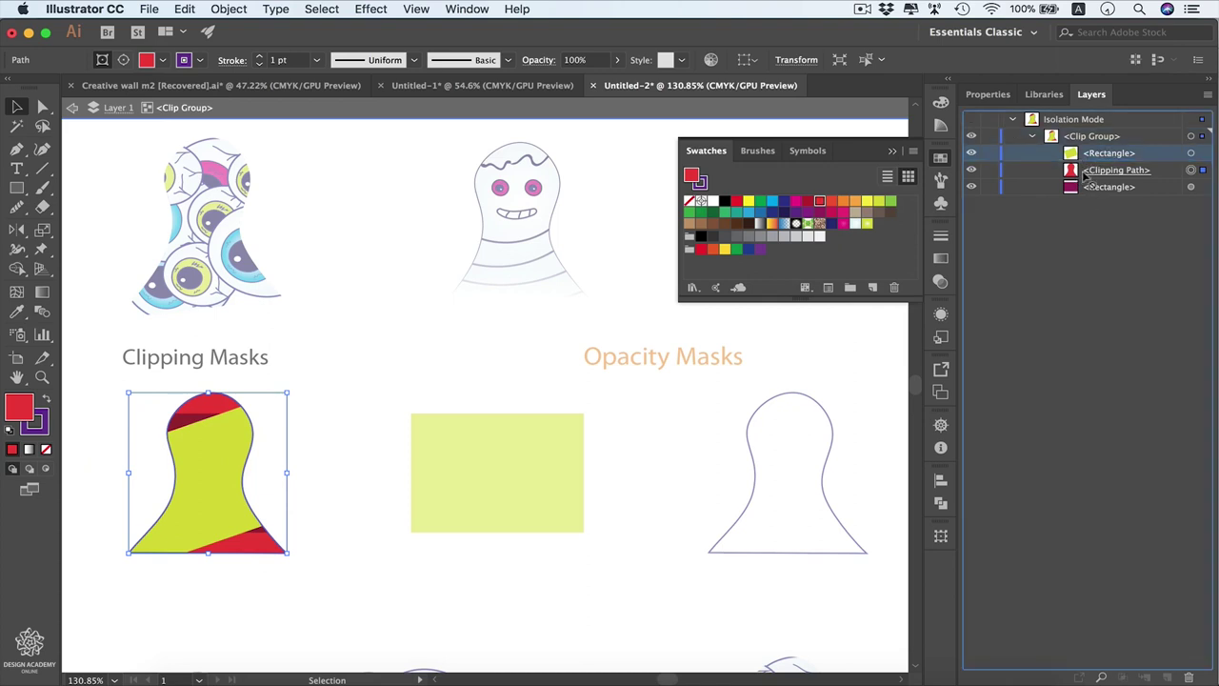
left_click_drag(1101, 175, 1105, 148)
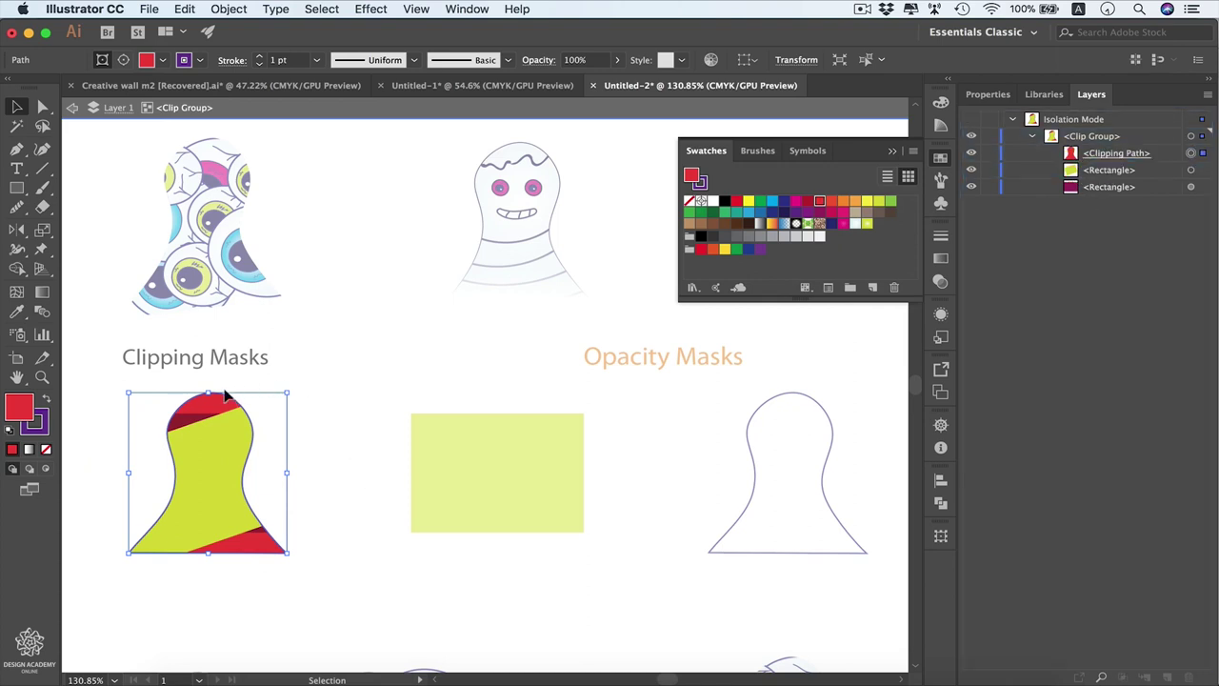
left_click_drag(195, 407, 185, 449)
left_click(72, 107)
left_click(72, 107)
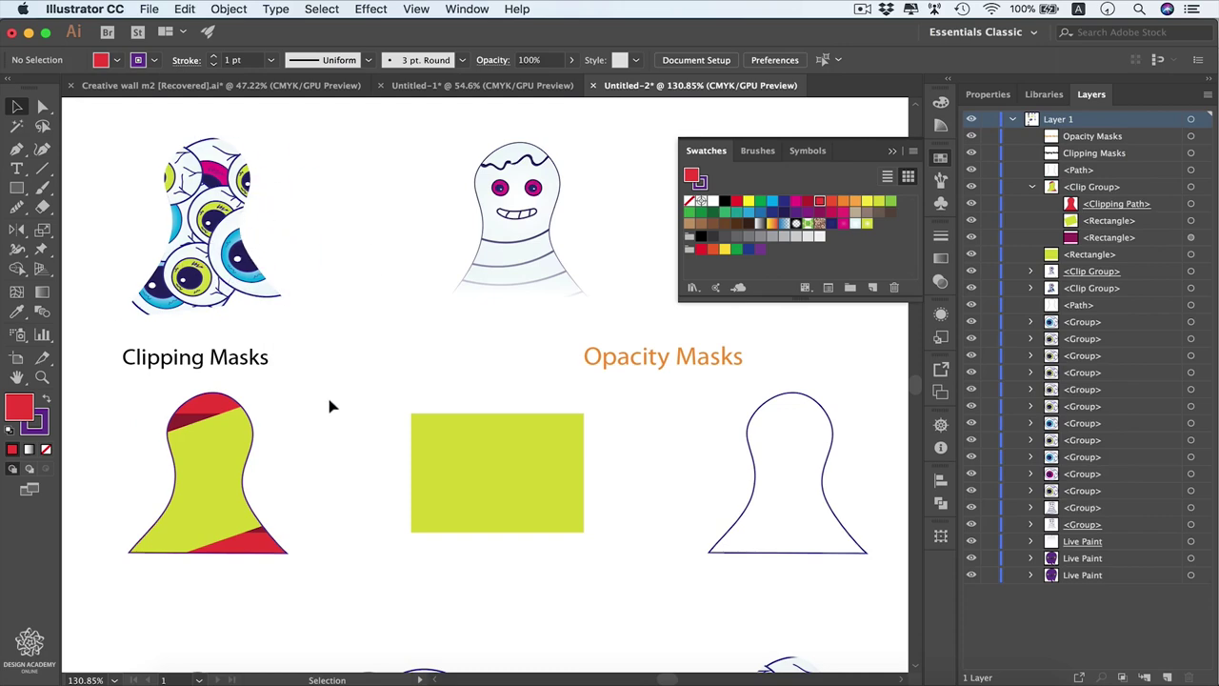
Step: Move the eyeball groups over the open silhouette path and bring that path to the front
scroll(330, 407, "down", 6)
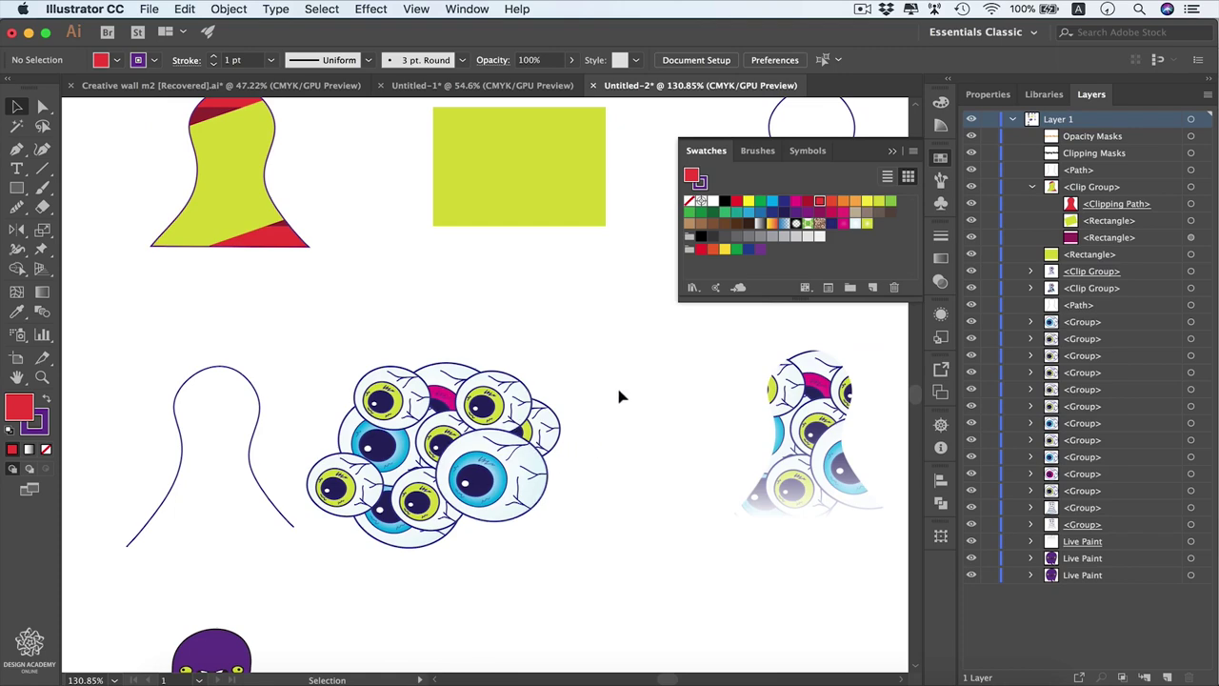
left_click_drag(623, 357, 323, 572)
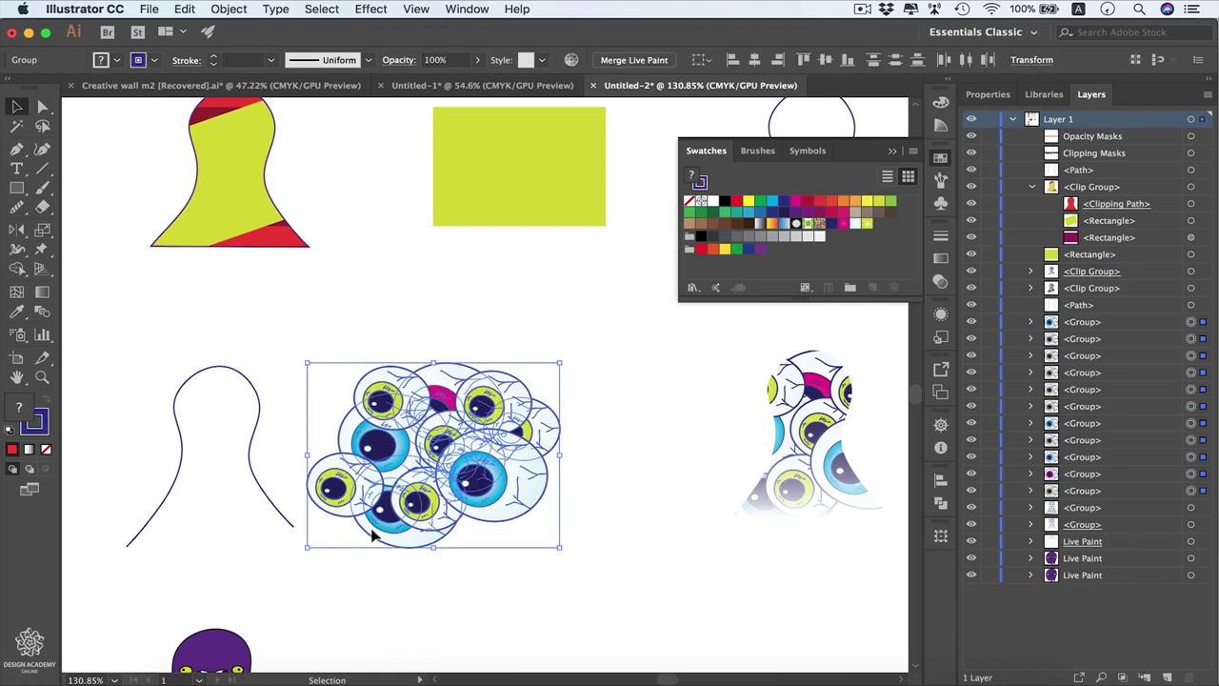
left_click_drag(495, 448, 304, 448)
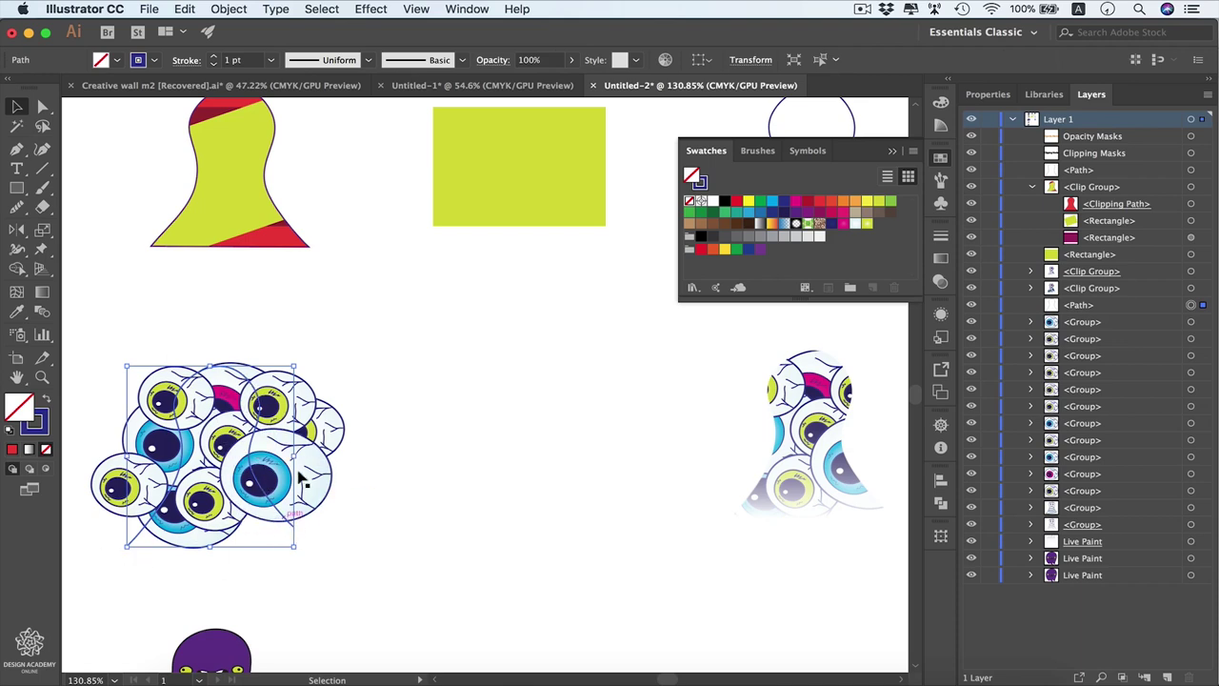
right_click(266, 558)
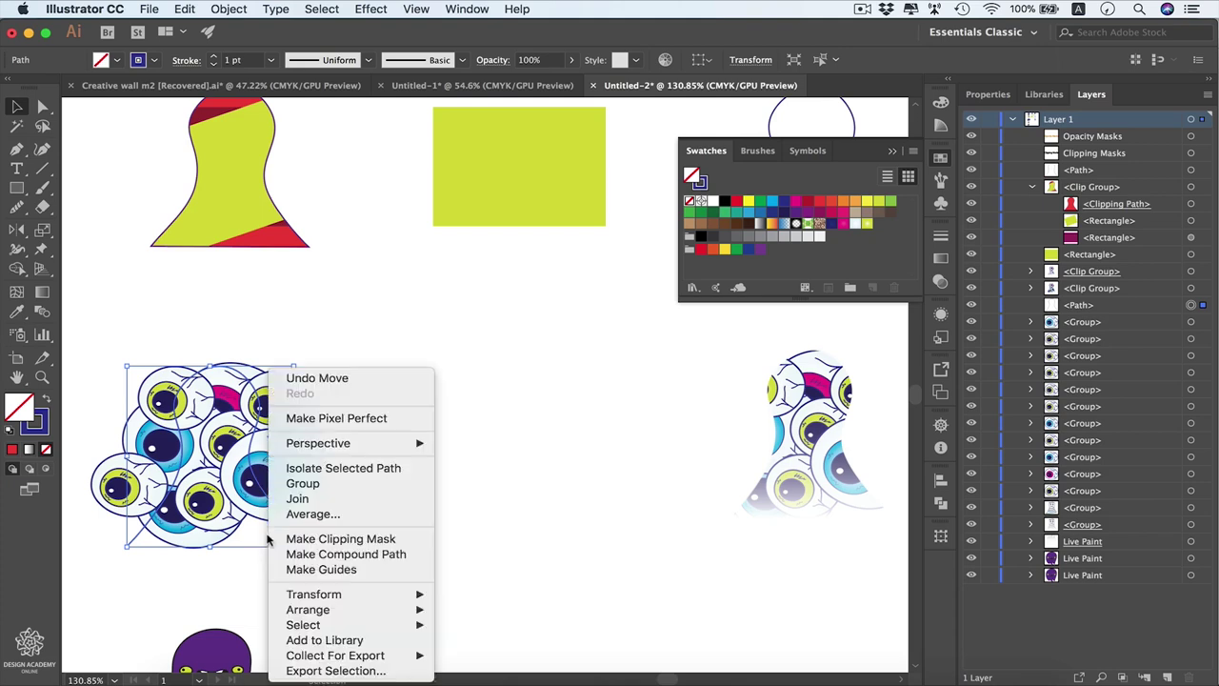
mouse_move(348, 614)
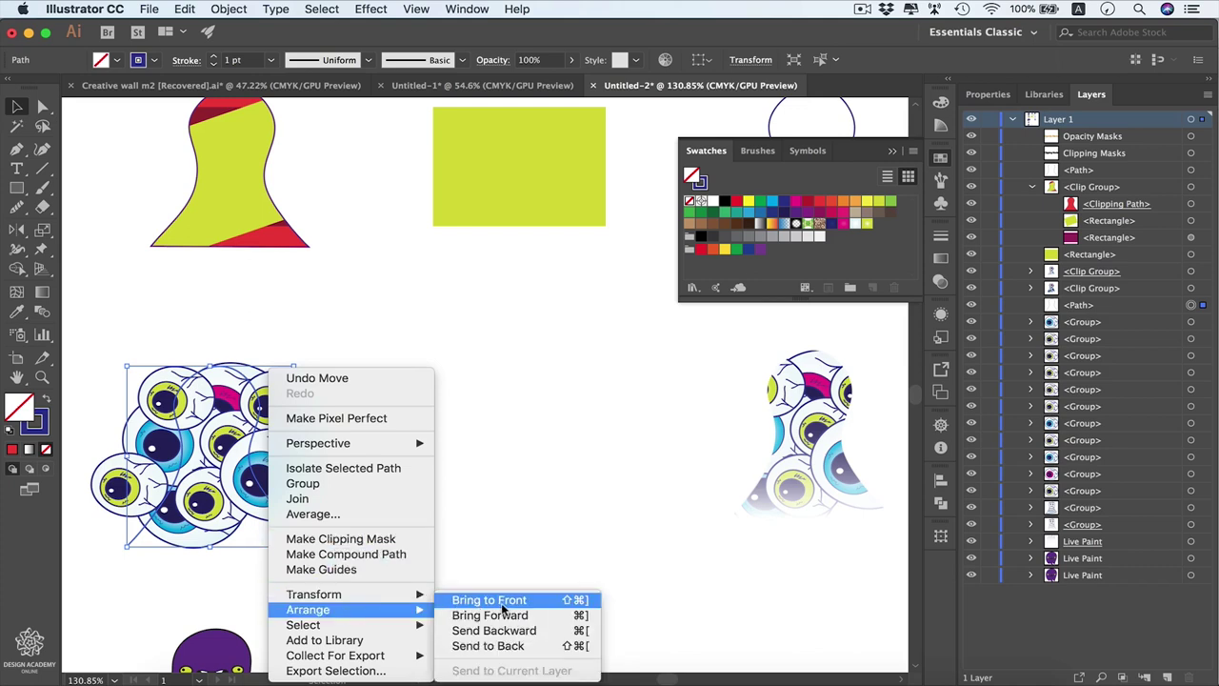
left_click(575, 602)
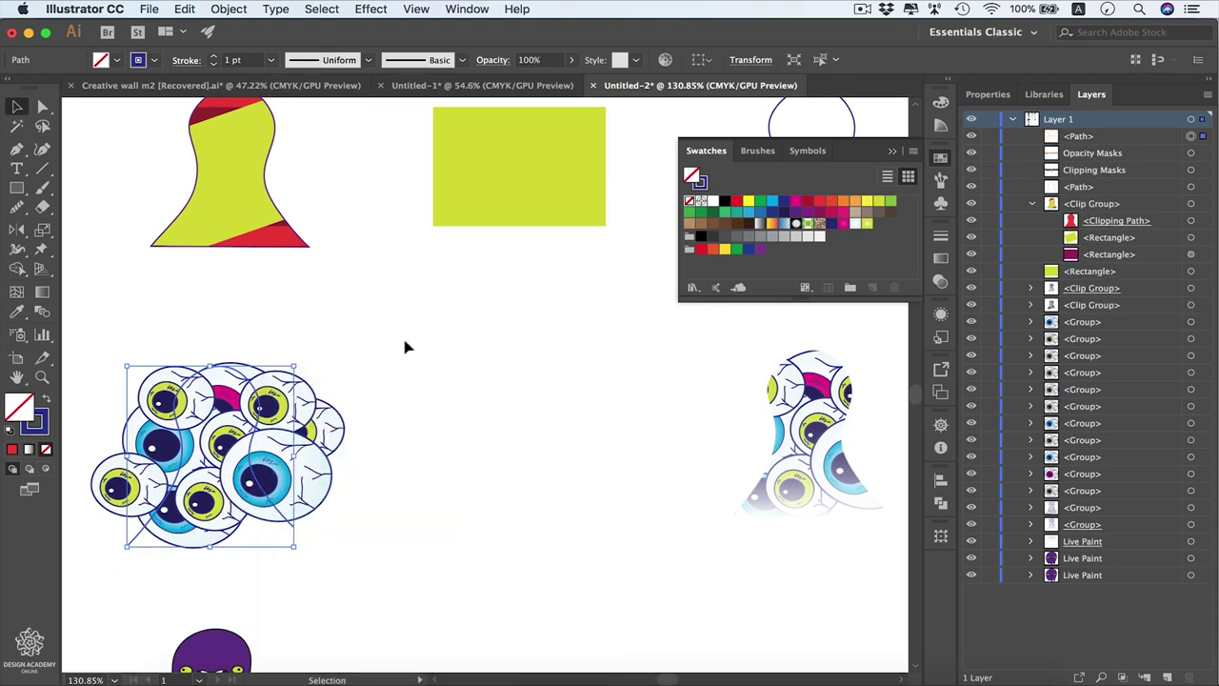
Step: Select the silhouette path together with all the eyeballs and make a clipping mask from them
left_click_drag(406, 345, 86, 543)
right_click(269, 409)
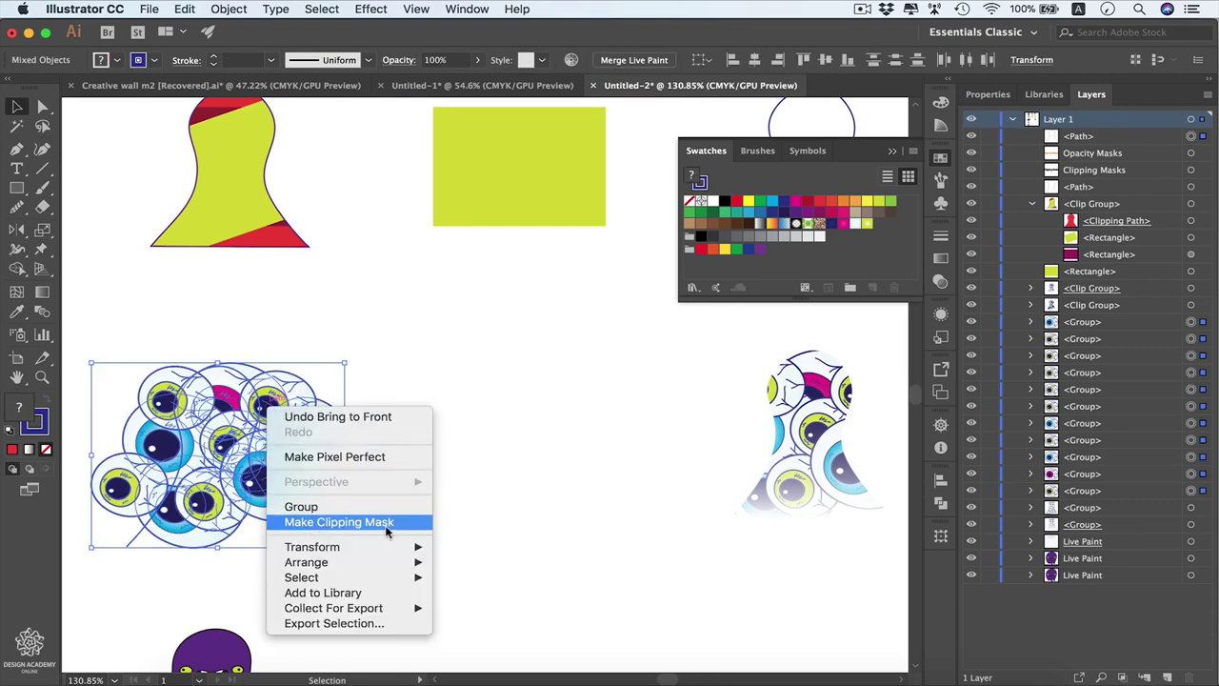
left_click(230, 12)
left_click(229, 10)
mouse_move(326, 517)
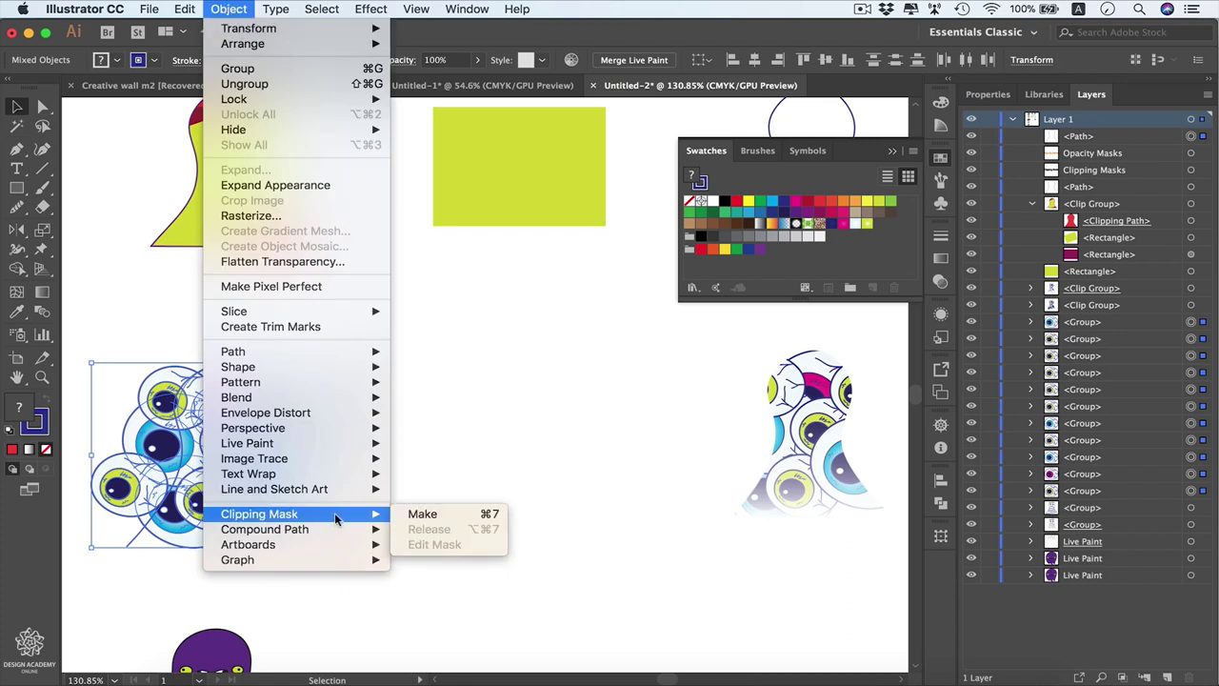
left_click(455, 514)
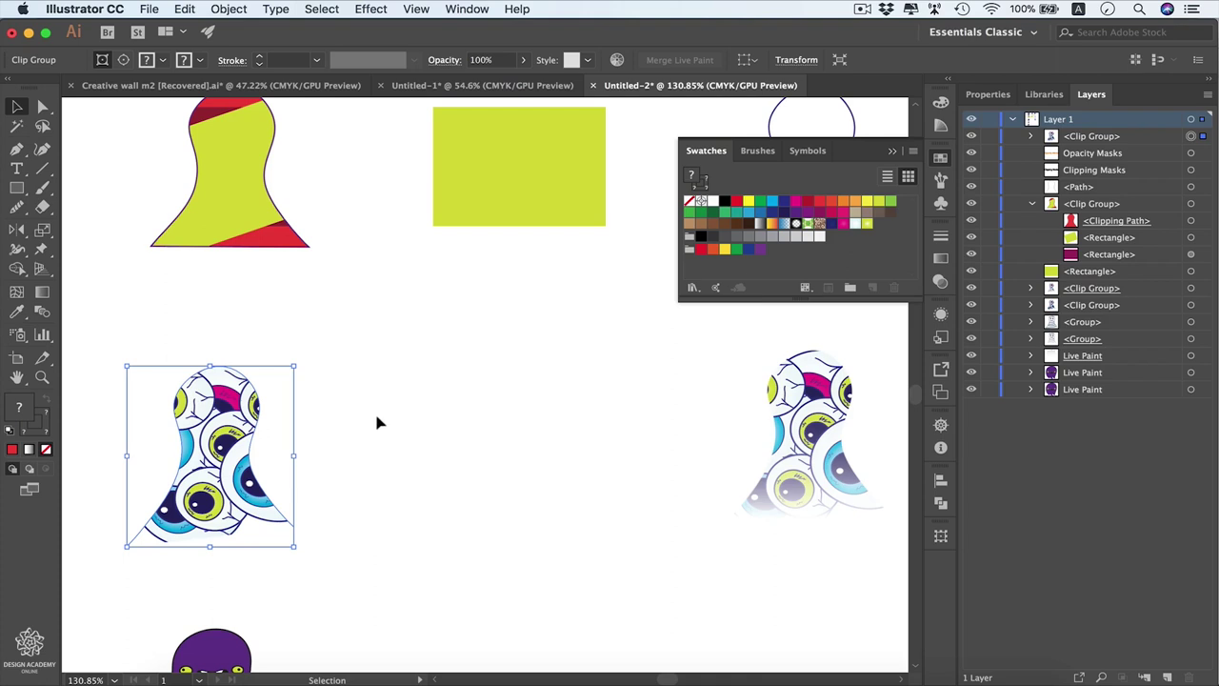
Step: Reshape the eyeball clip group's mask path by direct selection, widening the head outwards on both sides
key("a")
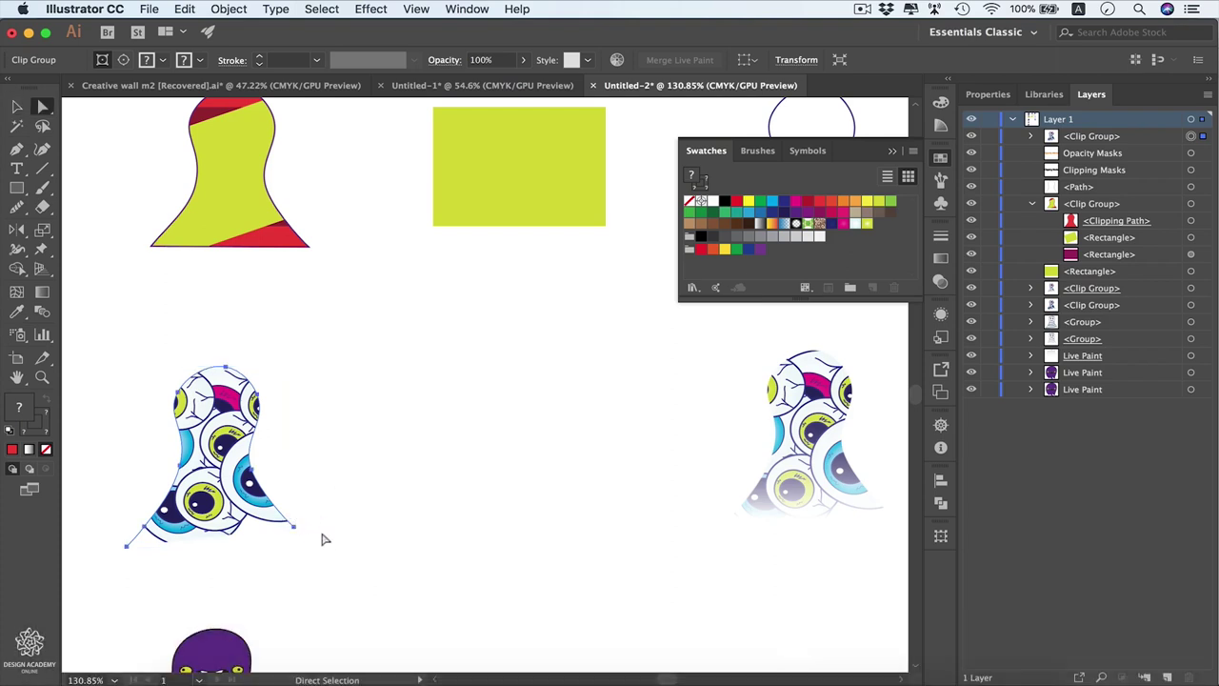
left_click_drag(321, 536, 287, 519)
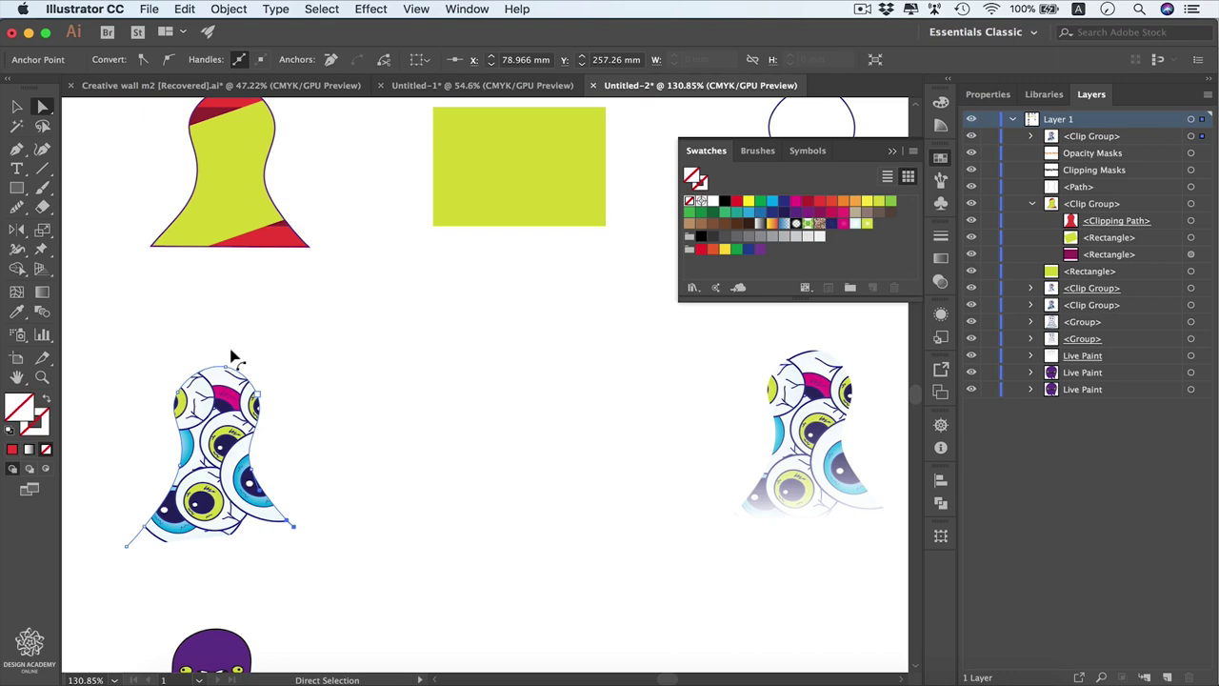
left_click_drag(227, 368, 138, 410)
left_click_drag(272, 422, 291, 394)
left_click(391, 403)
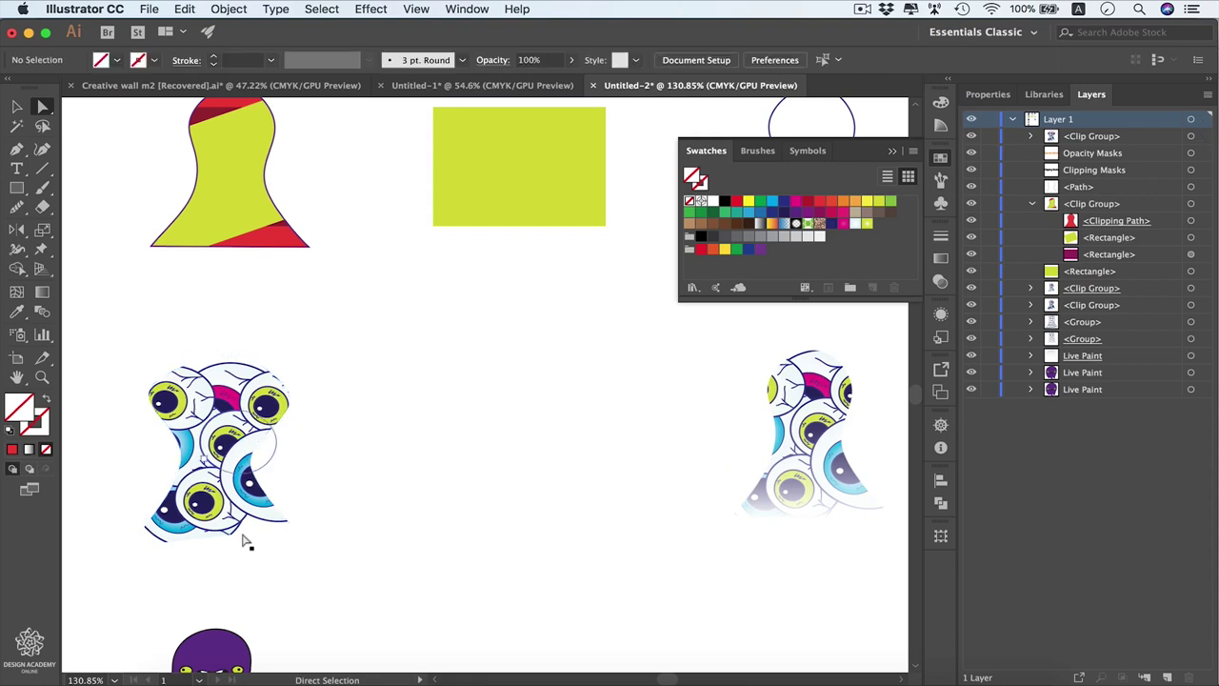
key("super+z")
key("v")
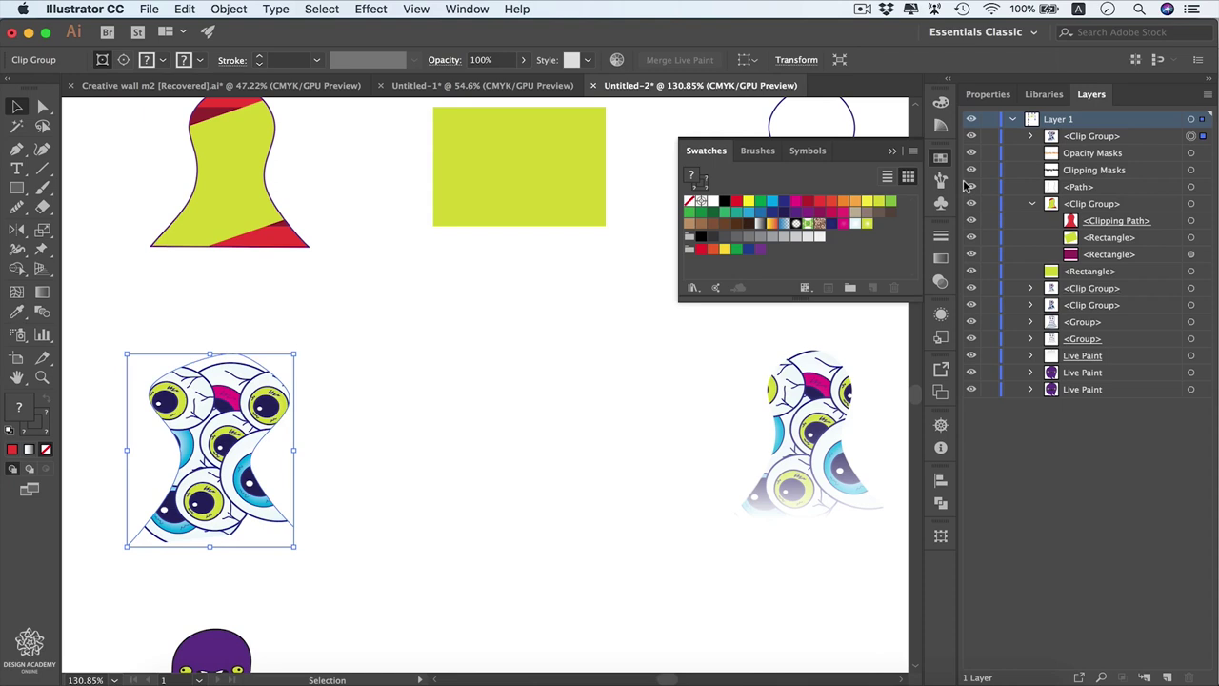
Step: Isolate the eyeball clip group, reposition the upper eyeballs and the large blue one inside the mask, and exit isolation mode
left_click(1032, 138)
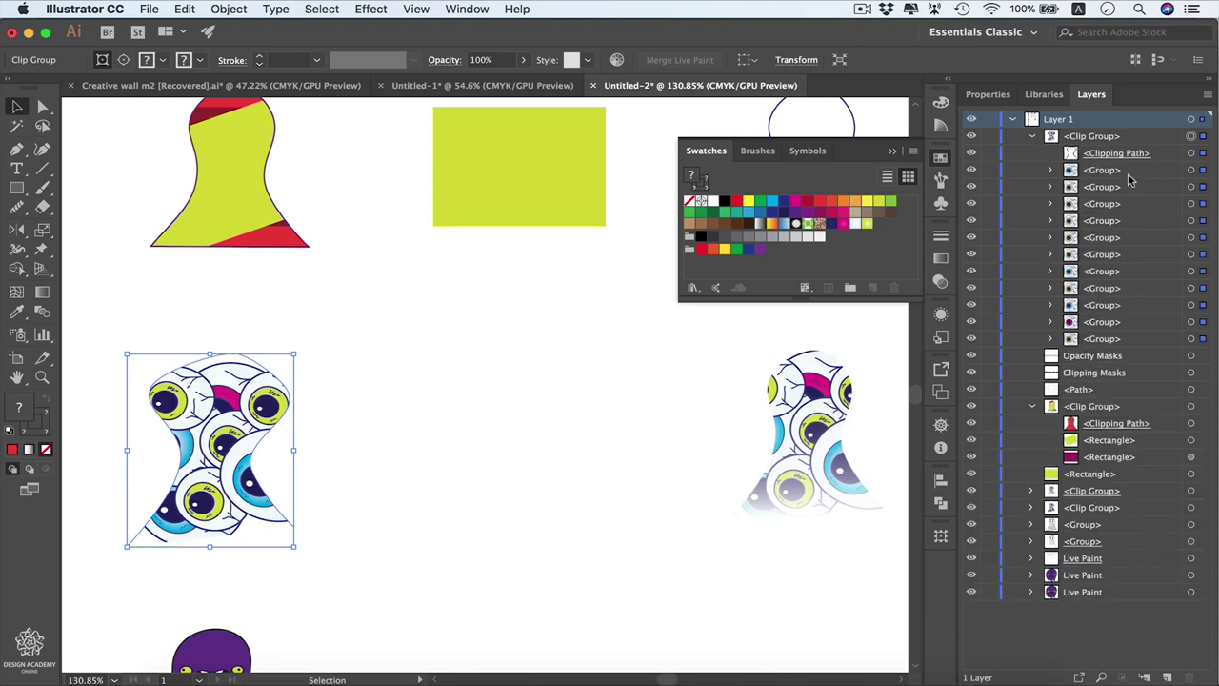
key("super+alt+7")
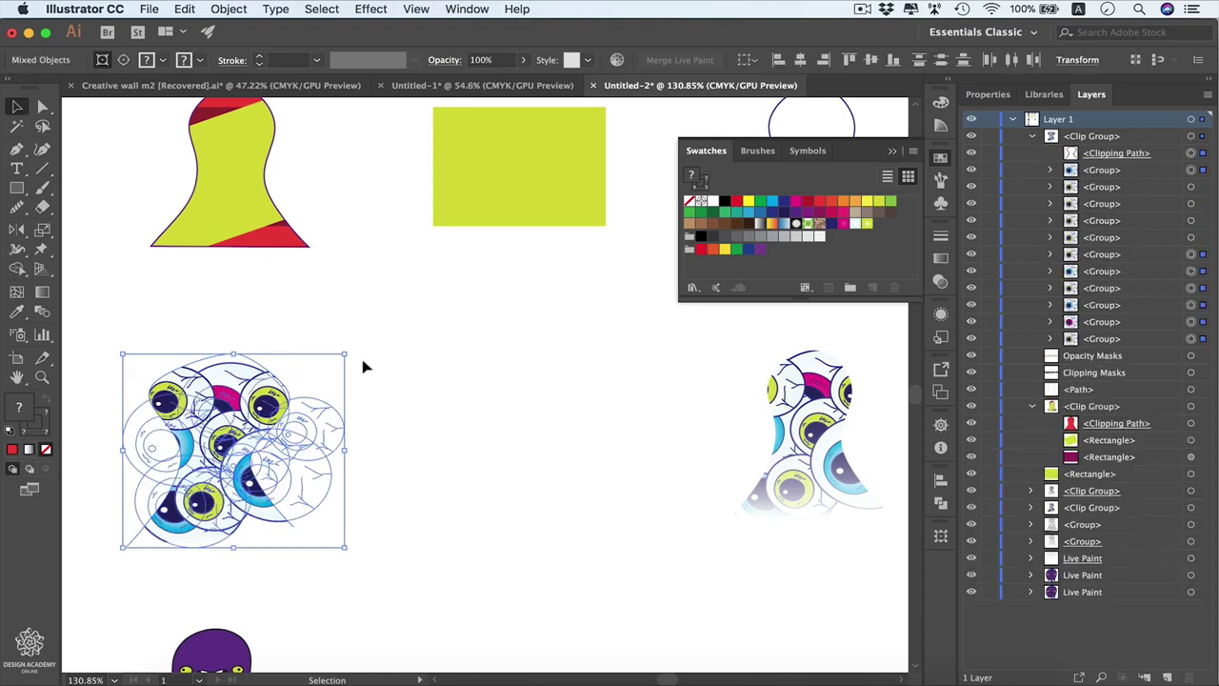
key("super+7")
double_click(270, 386)
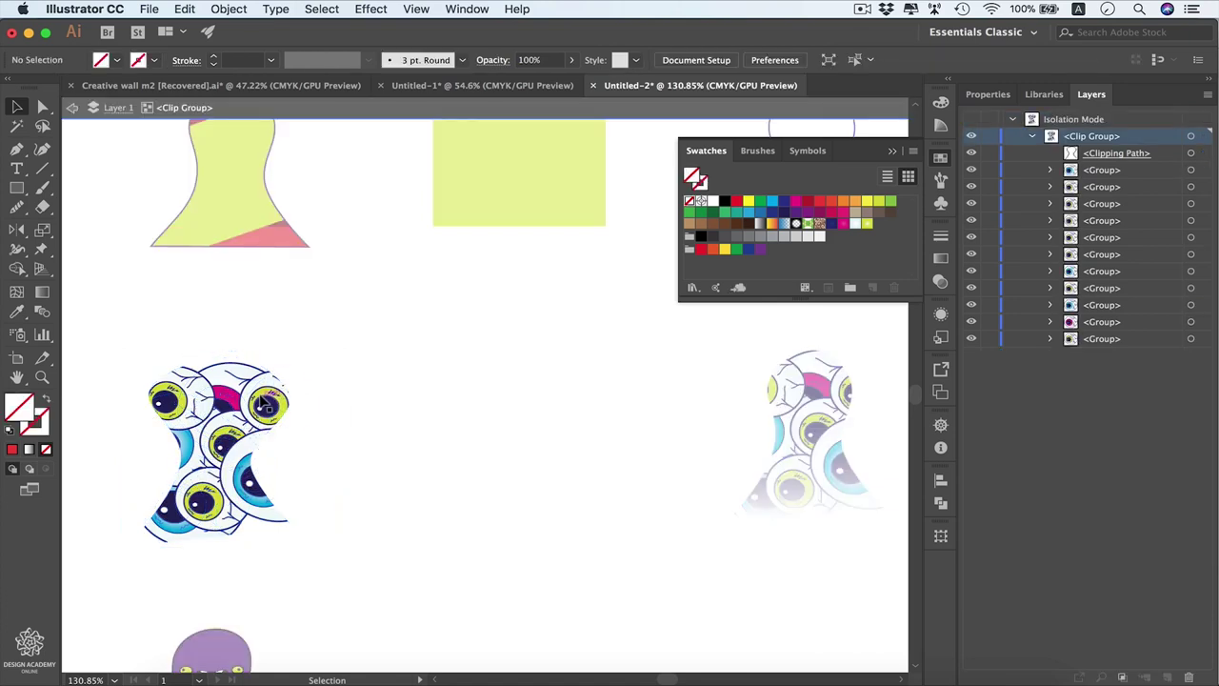
left_click_drag(263, 398, 201, 407)
left_click_drag(246, 499, 261, 507)
double_click(424, 467)
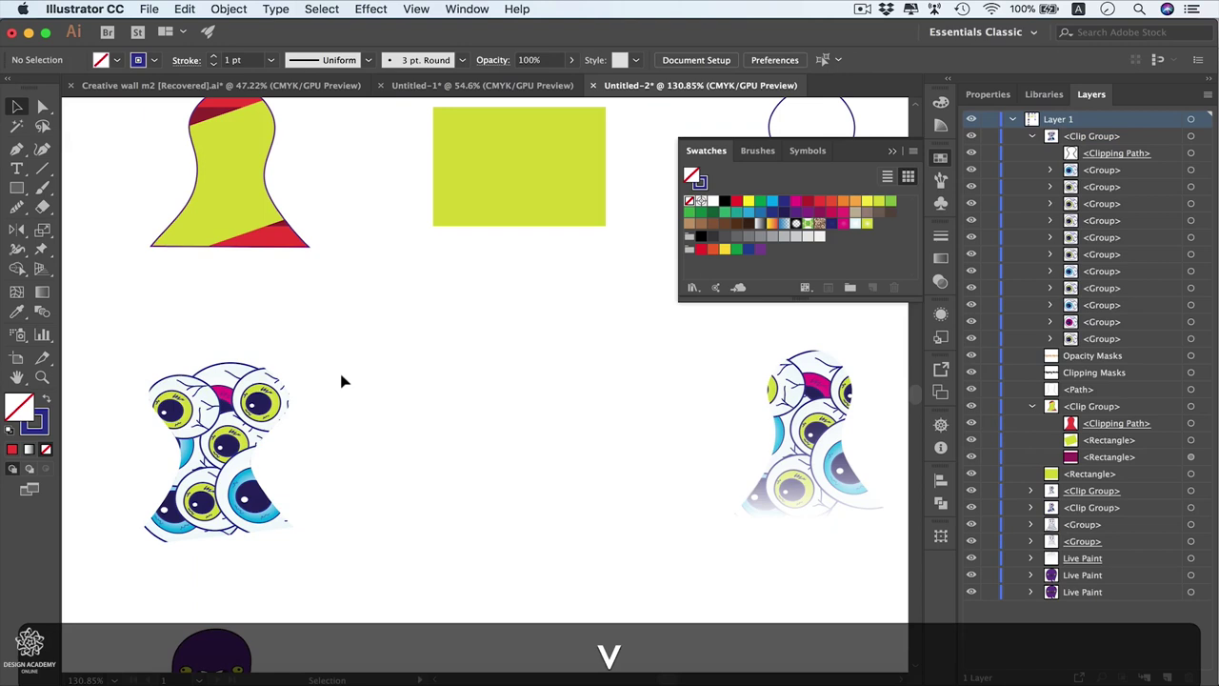
Step: Select the eyeball group's clipping path and give it a dark purple stroke
key("a")
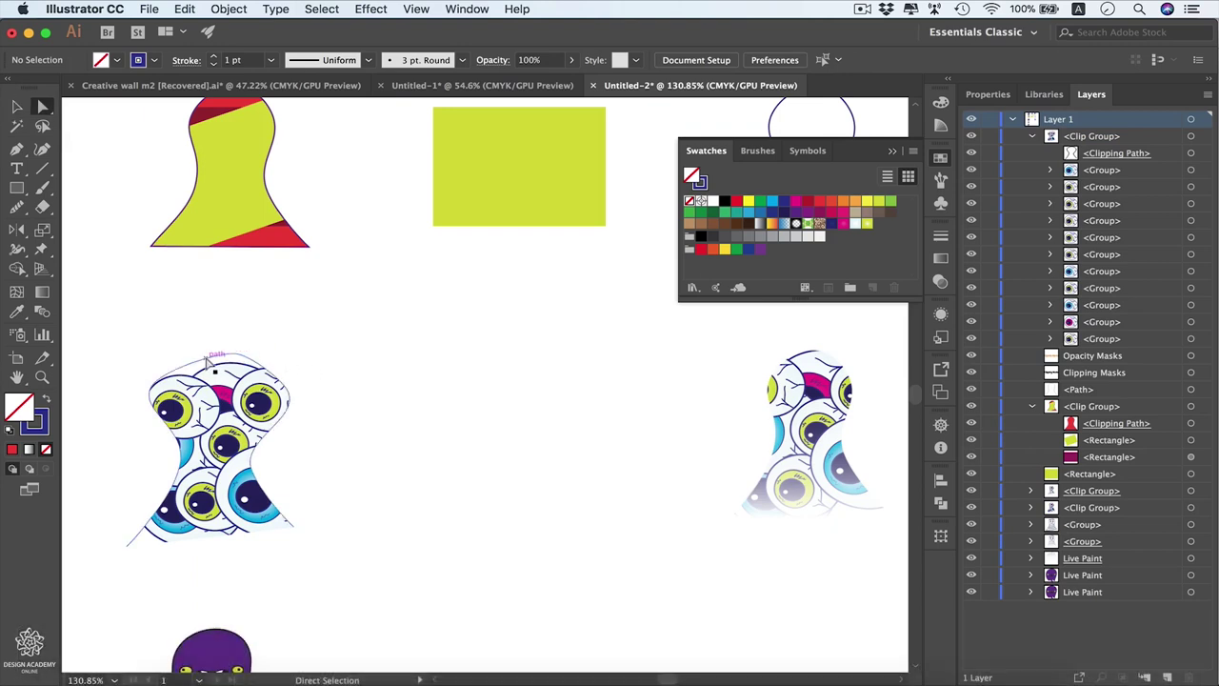
left_click(208, 360)
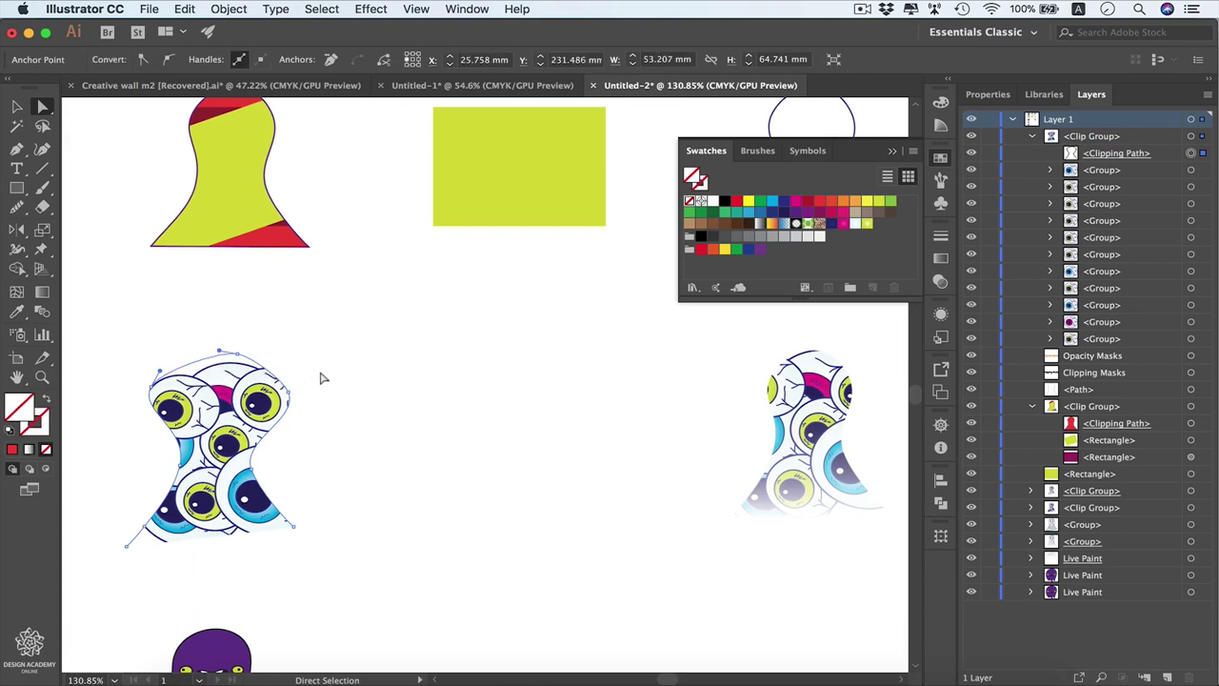
key("x")
left_click(796, 215)
left_click(517, 543)
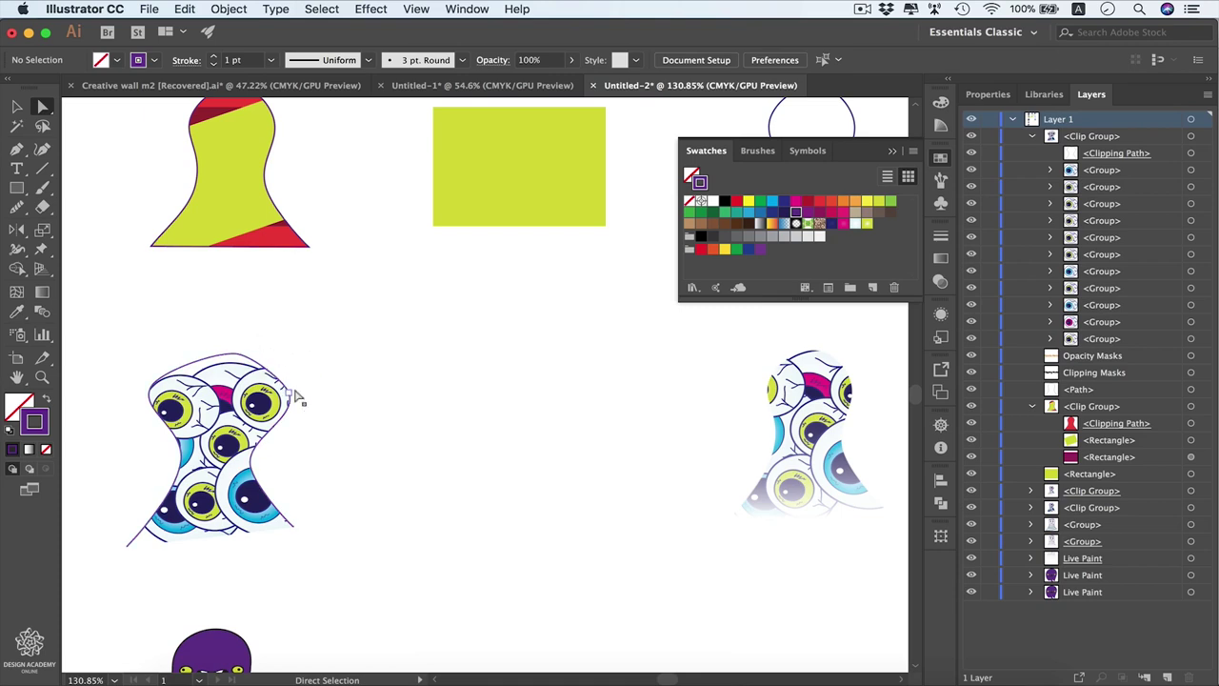
Step: Select the eyeball clip group and release its clipping mask
key("v")
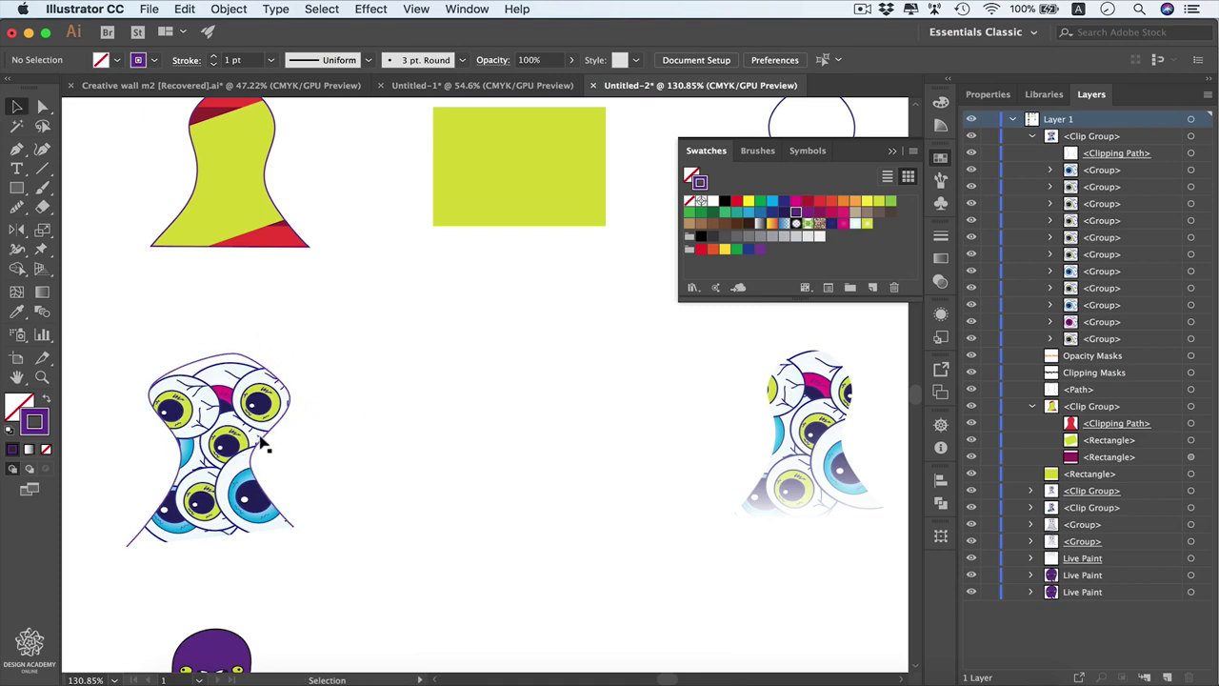
left_click(260, 436)
right_click(257, 434)
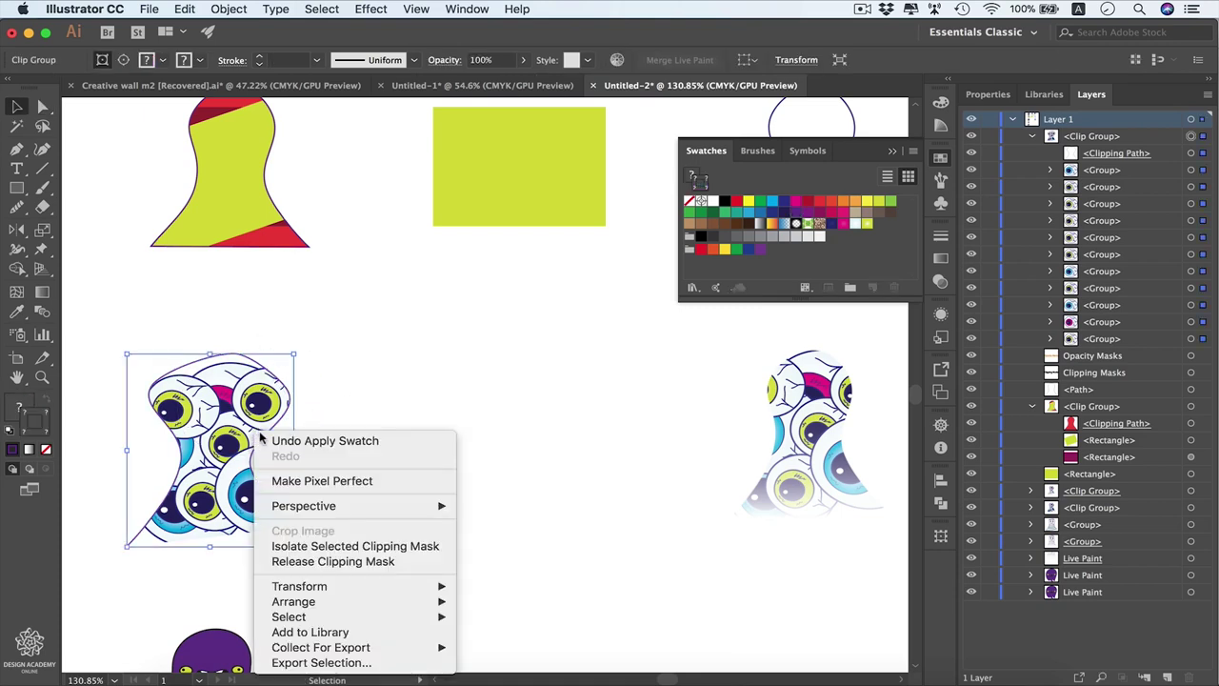
left_click(394, 561)
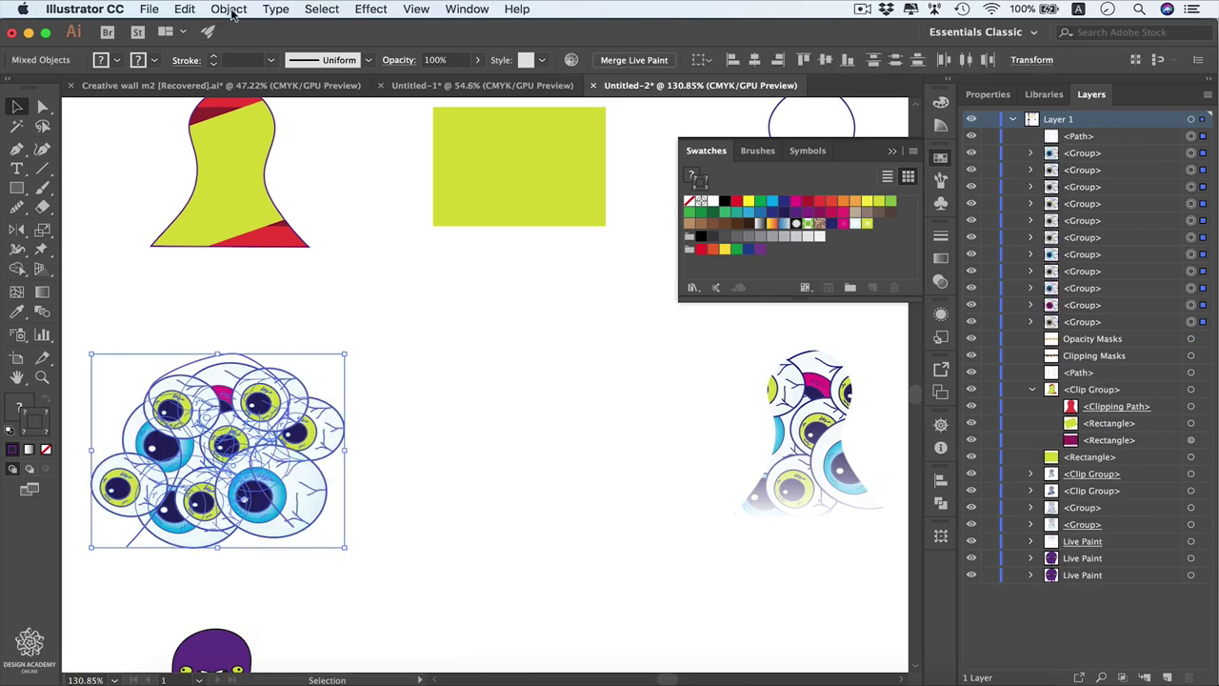
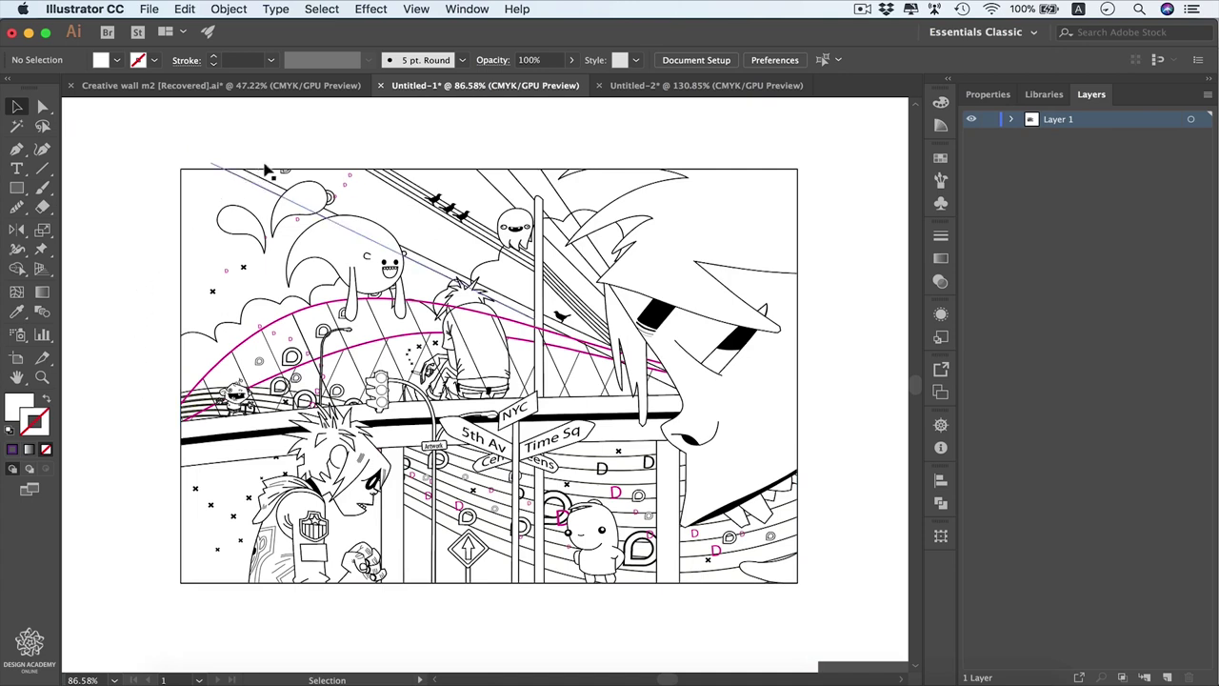
Step: In the Untitled-1 document, move the four white cover rectangles outwards, away from the artboard's edges
left_click_drag(435, 157, 435, 126)
left_click_drag(824, 314, 891, 319)
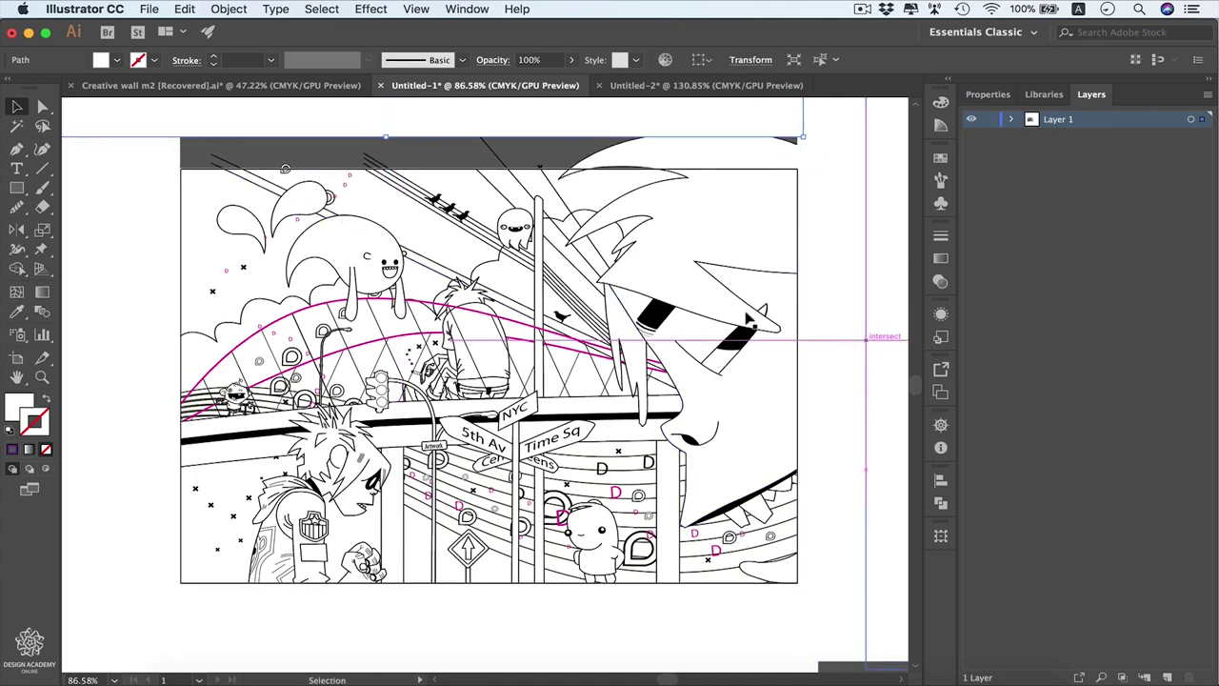
left_click_drag(169, 321, 116, 337)
left_click_drag(514, 615, 558, 642)
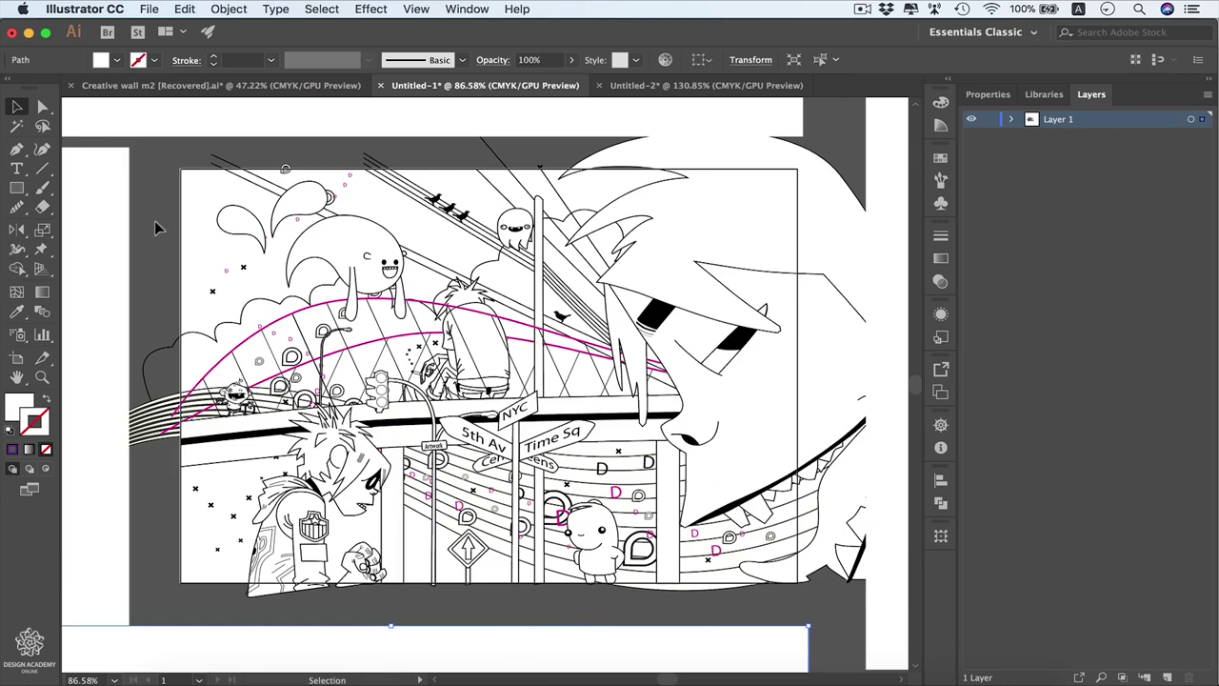
Step: Draw a 297 × 210 mm rectangle over the artboard and make it the clipping mask for the whole line artwork
left_click(17, 189)
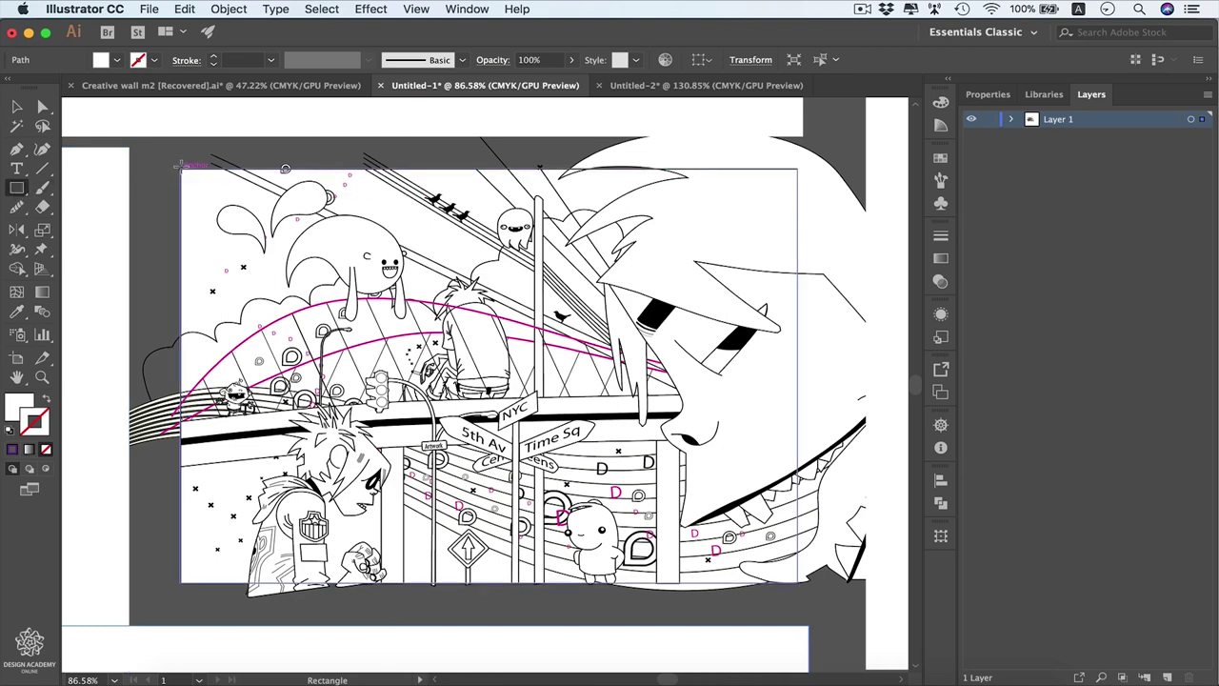
left_click_drag(181, 166, 798, 581)
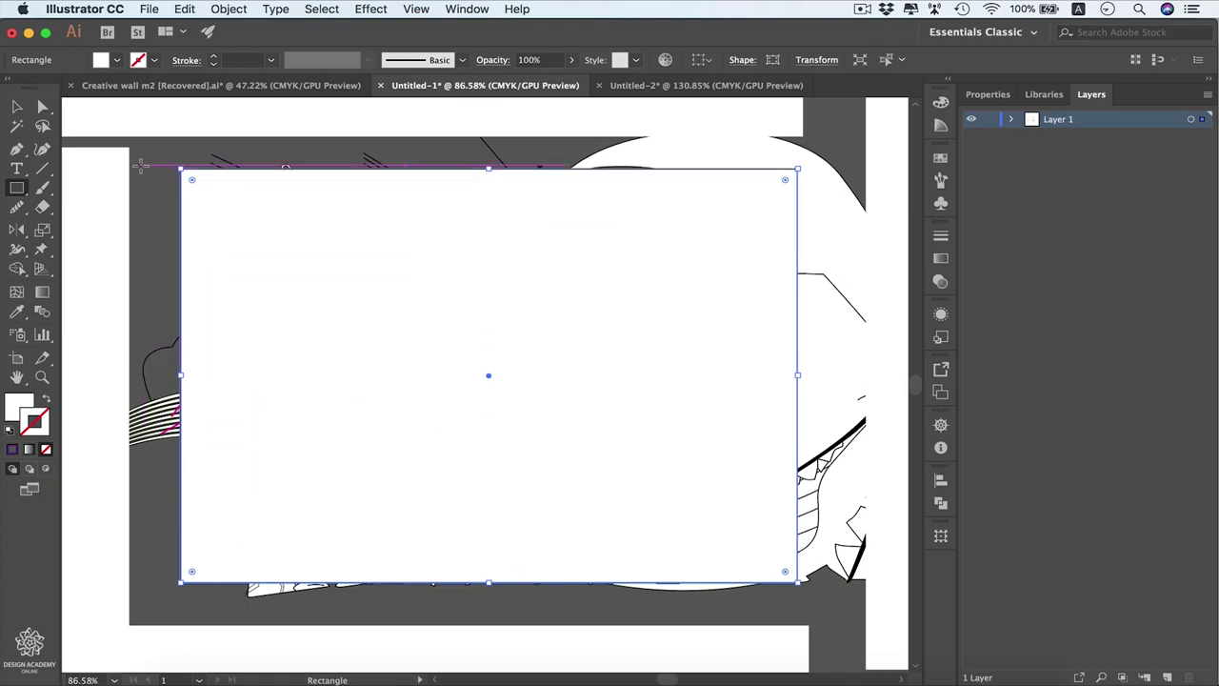
key("v")
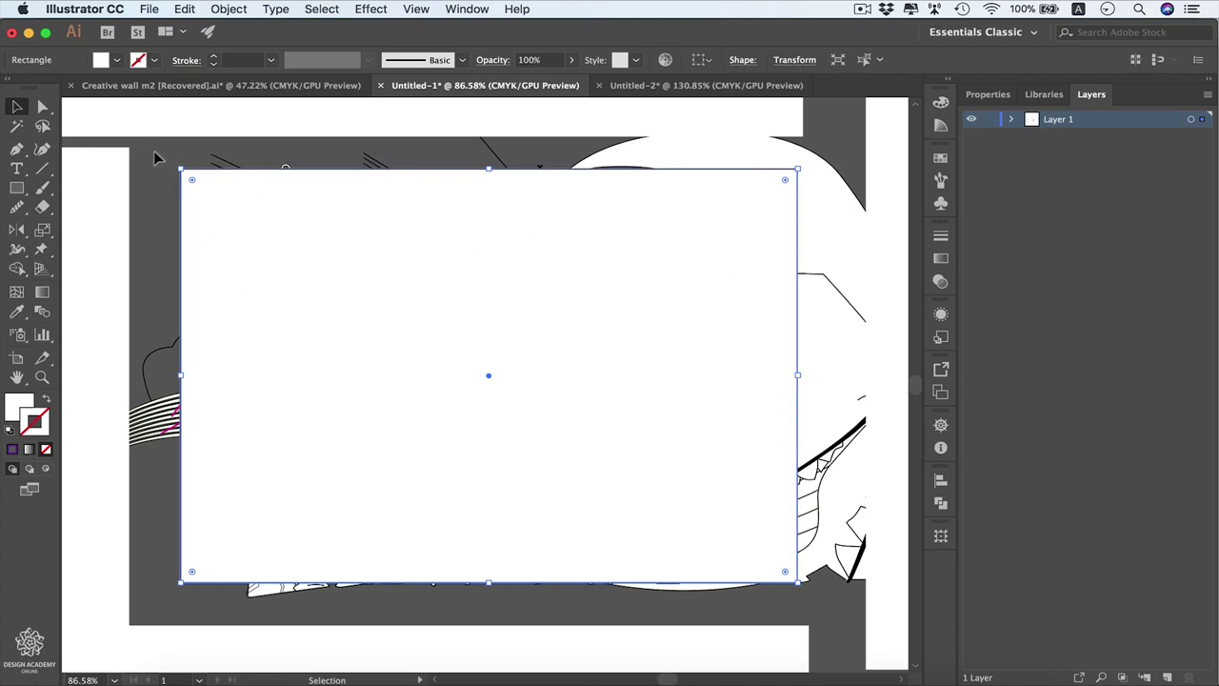
left_click_drag(153, 151, 838, 605)
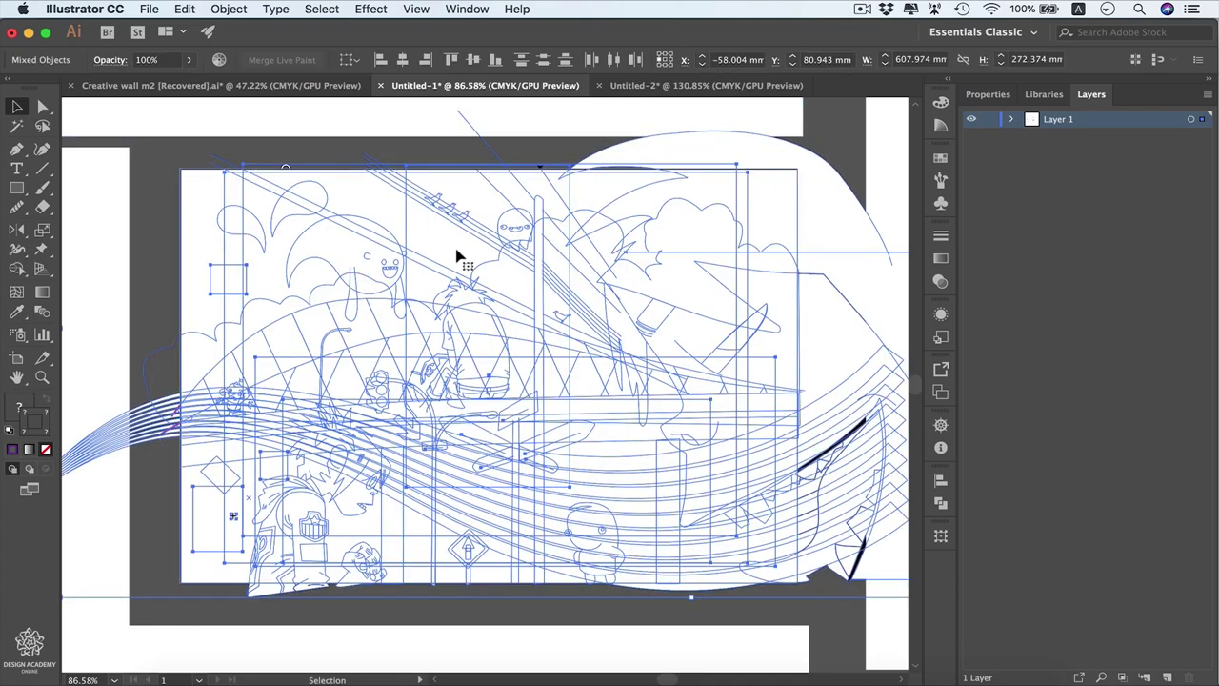
key("super+7")
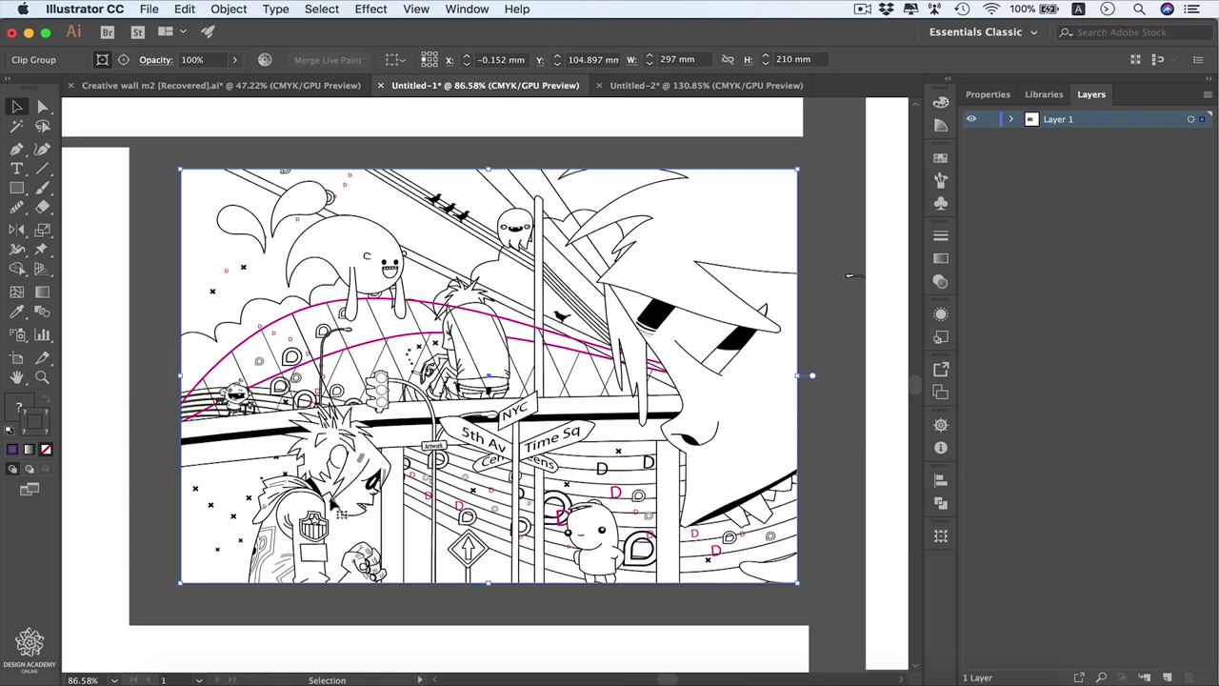
Step: Draw a circle about 205.81 mm wide from the artboard's upper-left corner and cut a pie wedge out of its lower-right part
left_click(17, 188)
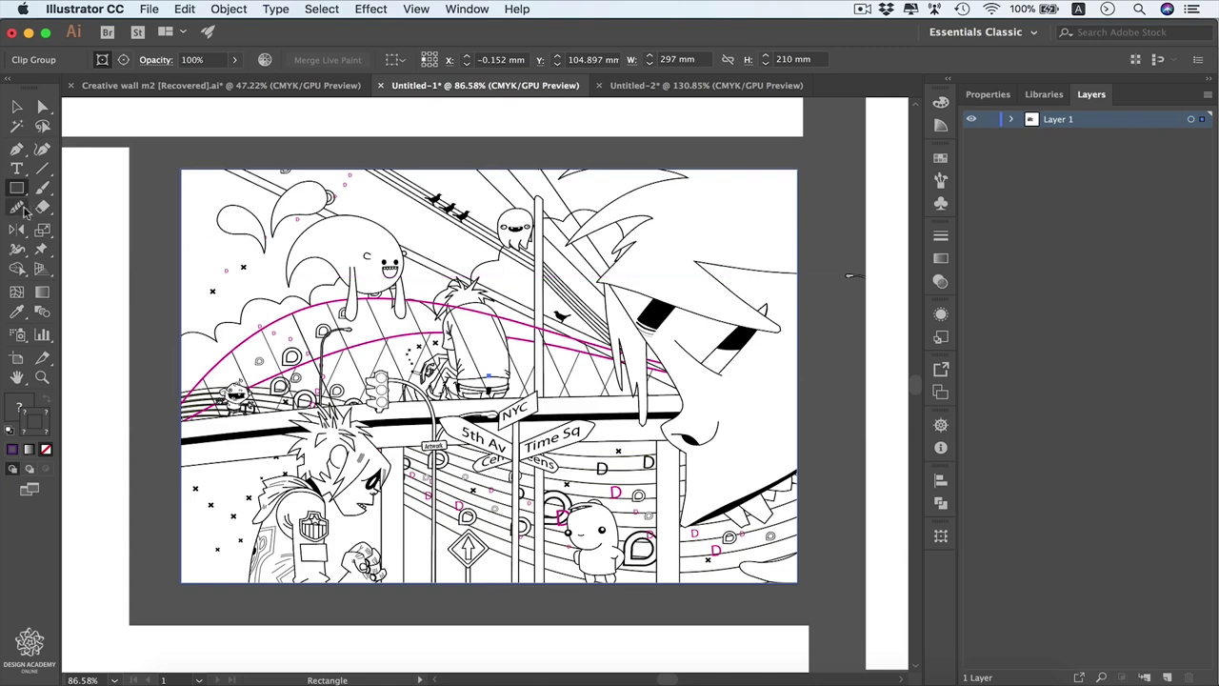
left_click(19, 190)
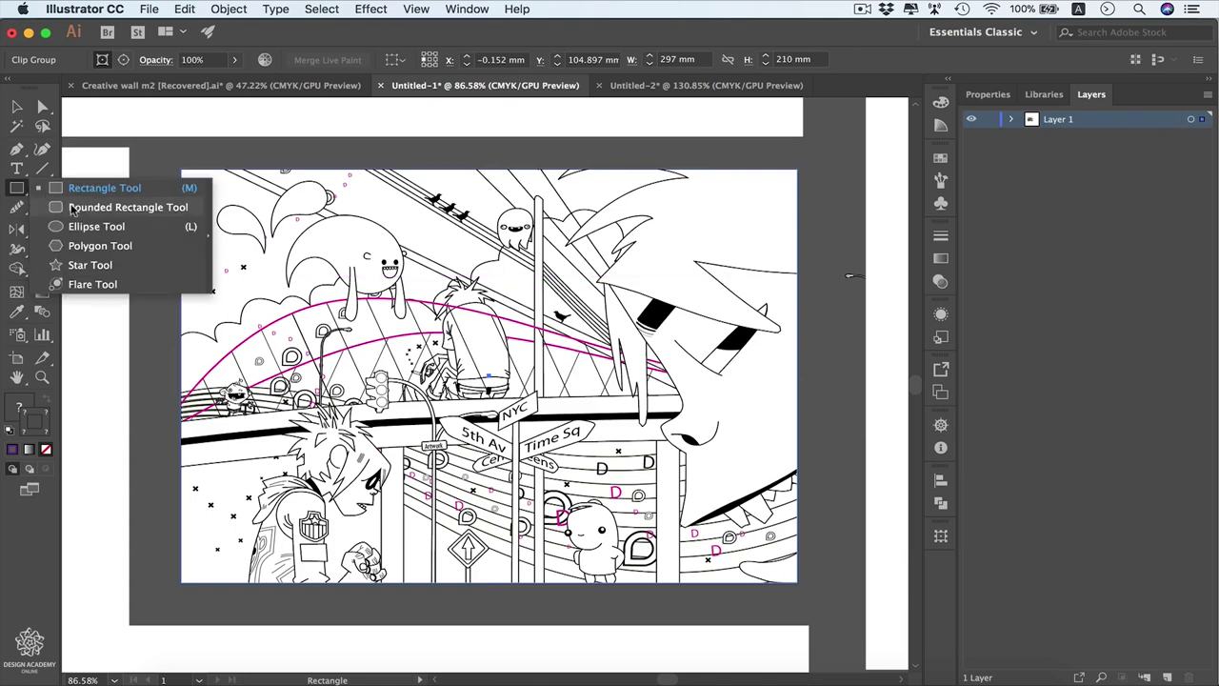
left_click(125, 228)
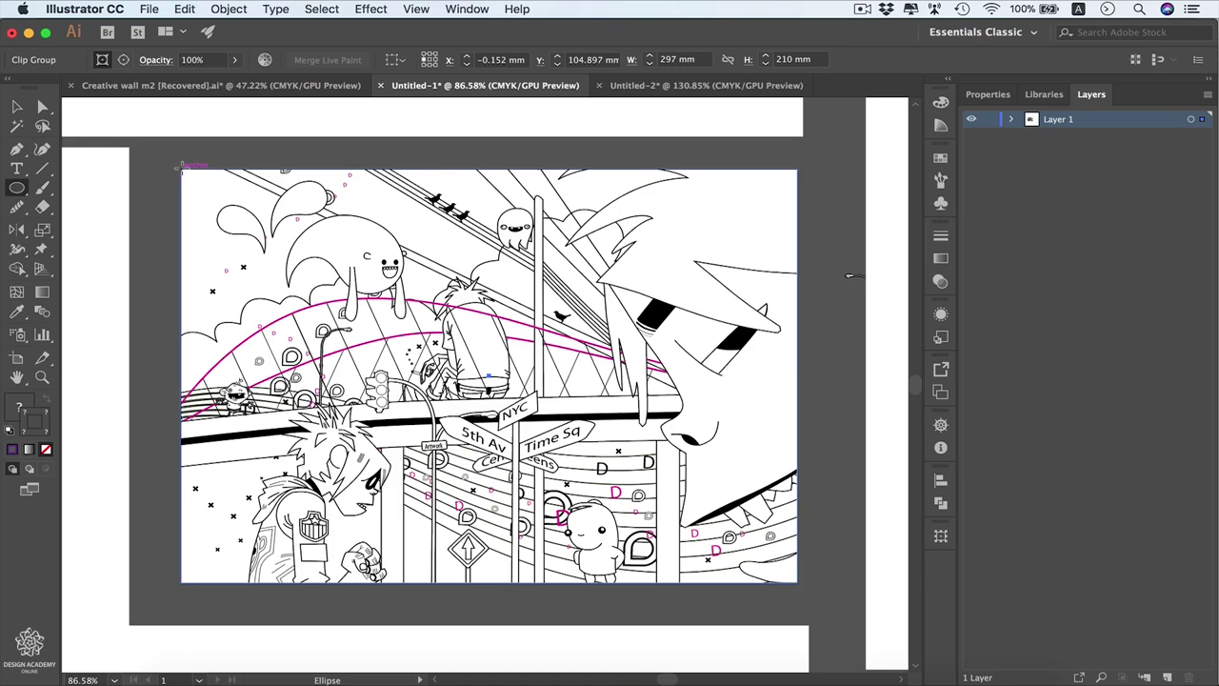
mouse_move(180, 167)
left_mouse_down()
mouse_move(532, 369)
mouse_move(633, 447)
mouse_move(608, 425)
left_mouse_up()
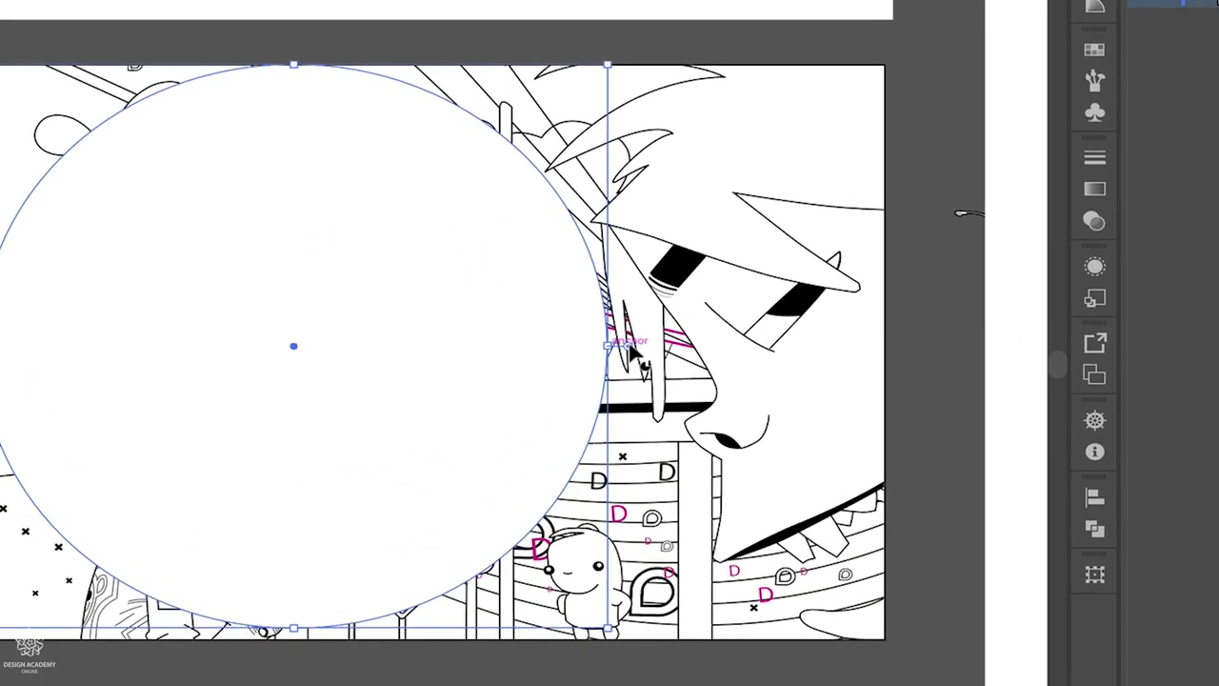
left_click_drag(629, 354, 398, 613)
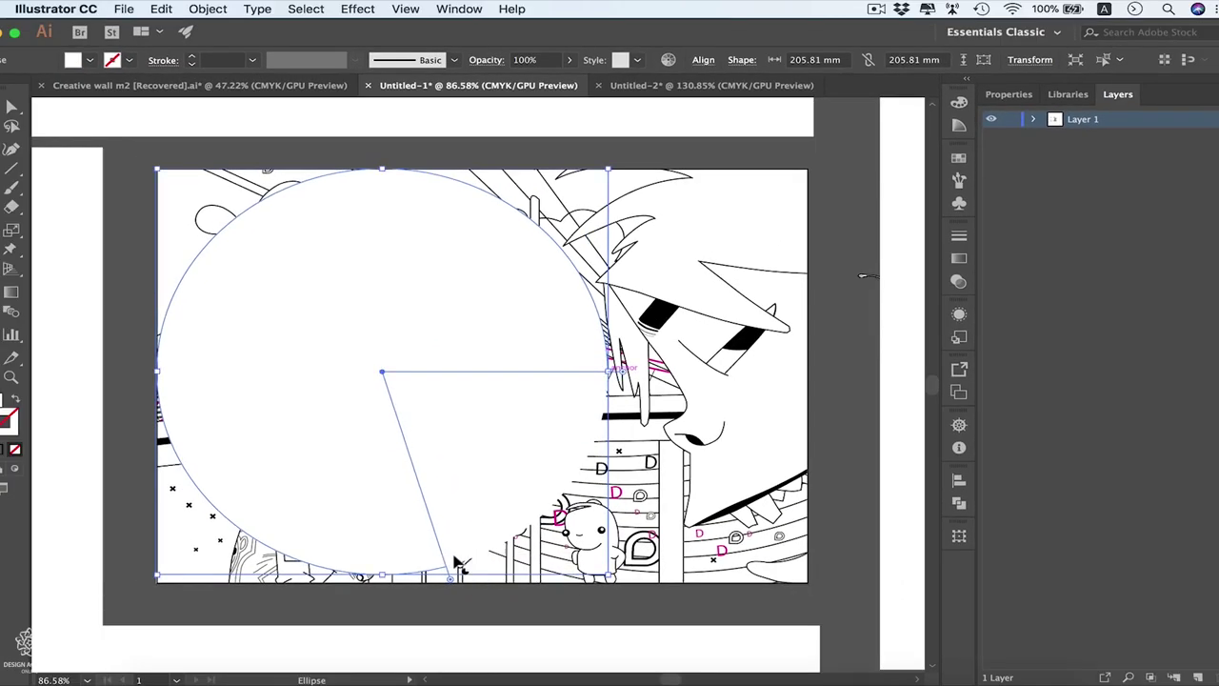
left_click_drag(456, 564, 456, 568)
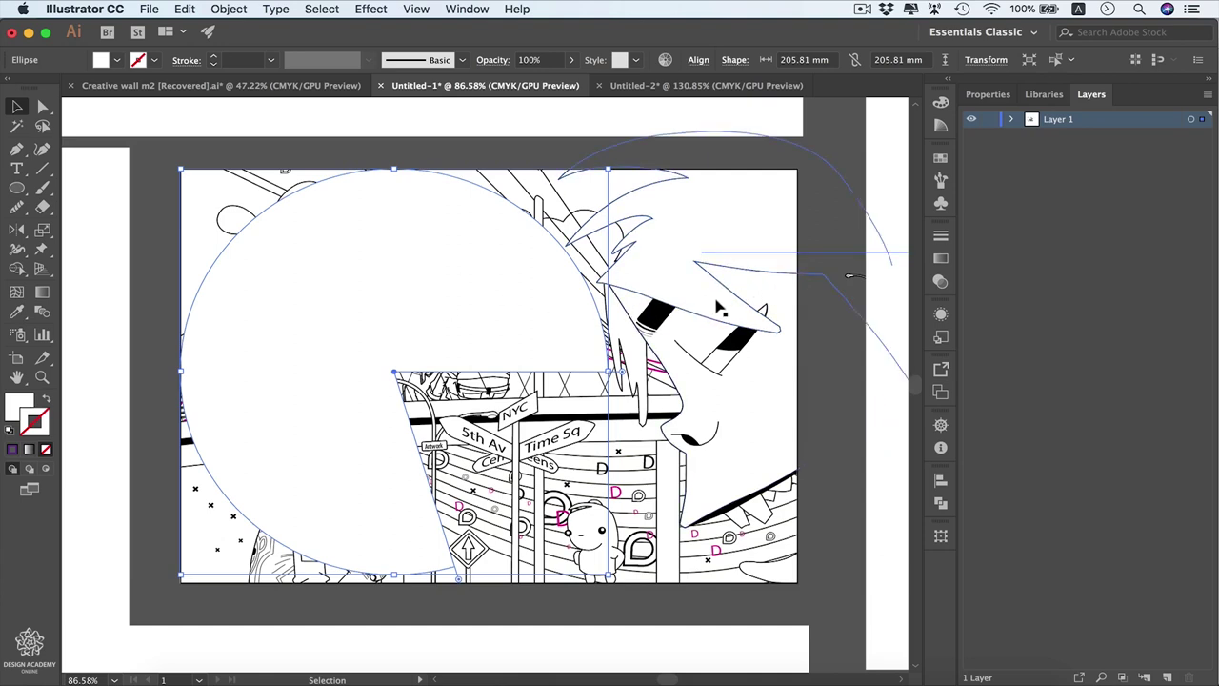
Step: Cut the clipped line artwork to the clipboard and give the pie shape a black 1 pt stroke with no fill
left_click(695, 326)
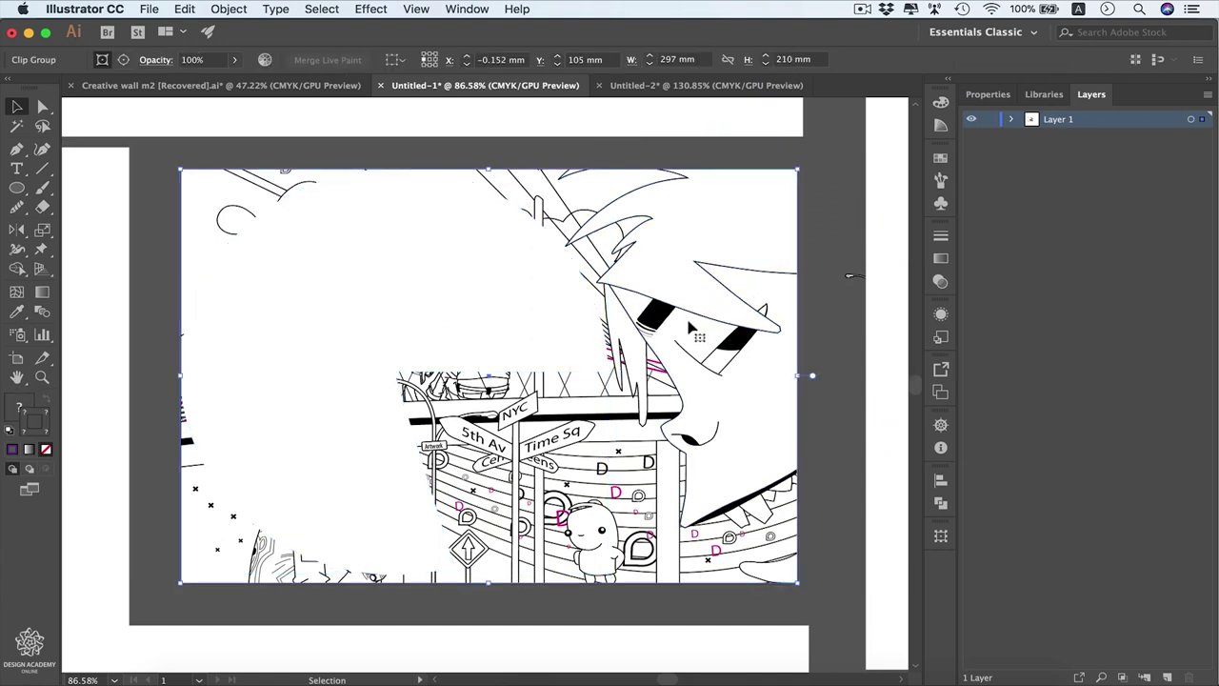
key("super+x")
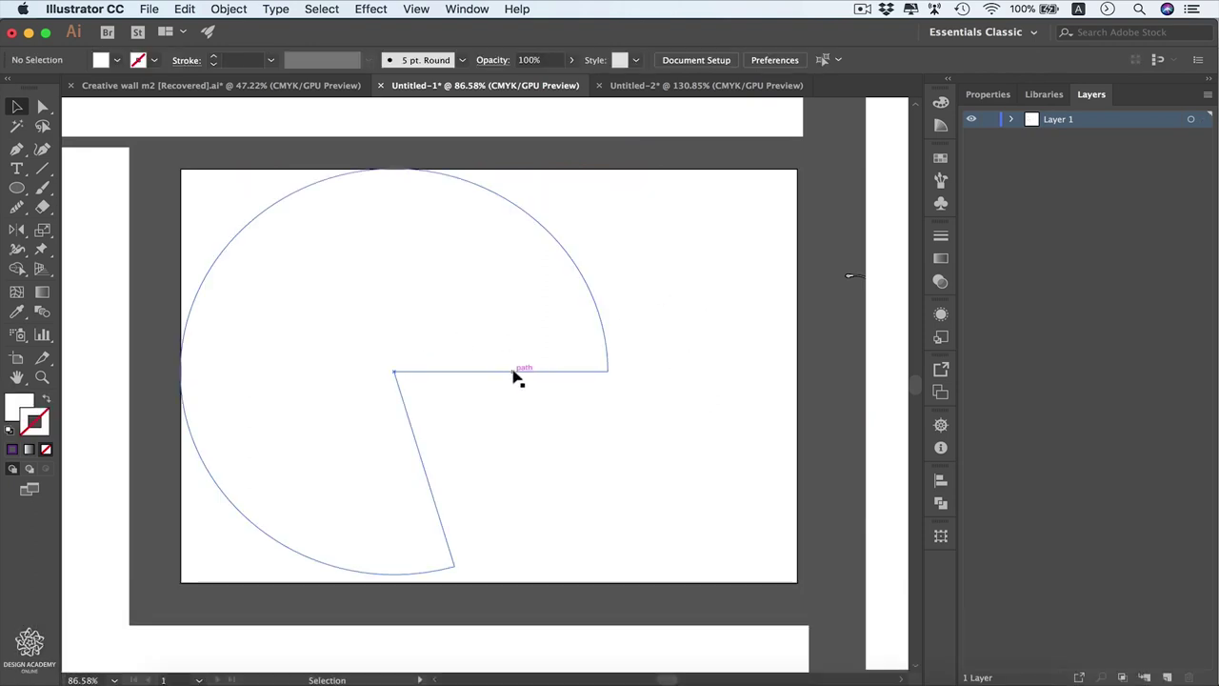
left_click(514, 376)
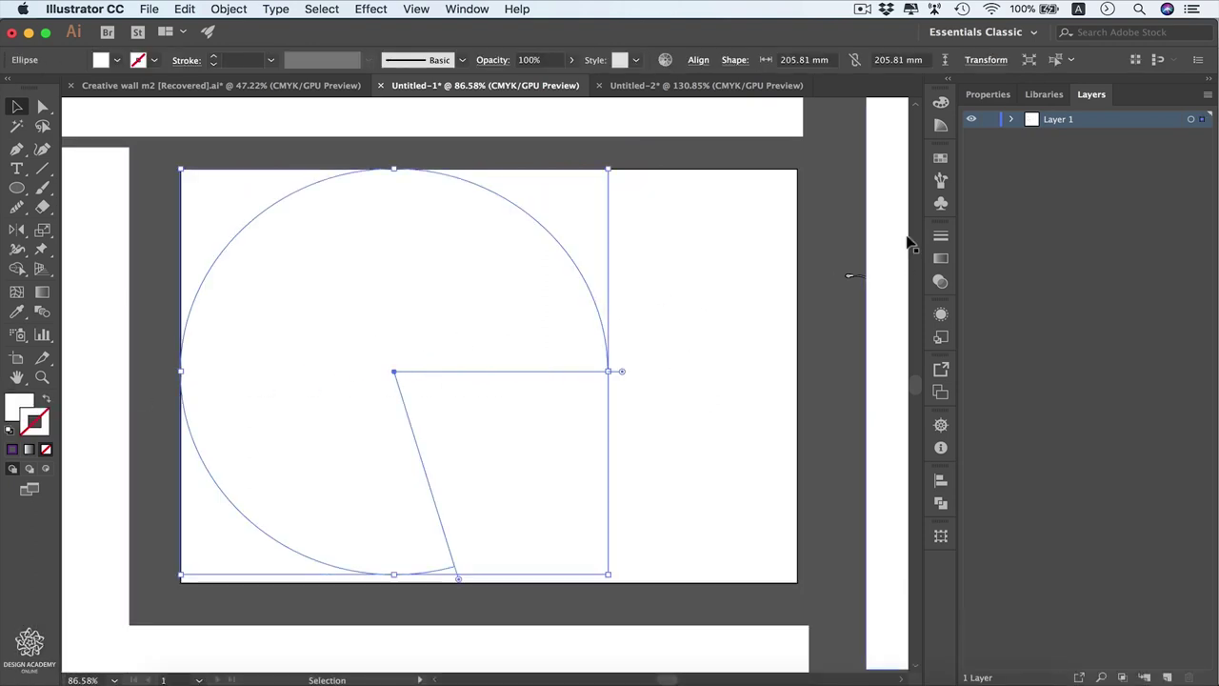
left_click(941, 159)
left_click(725, 201)
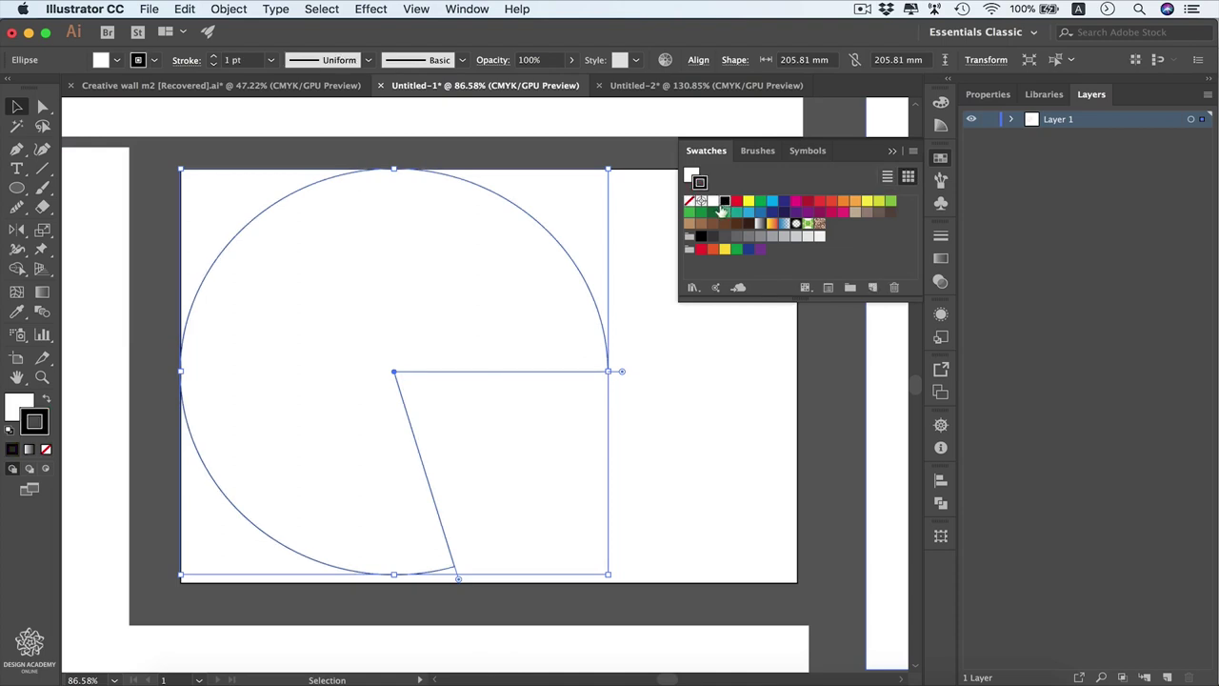
left_click(19, 407)
left_click(11, 449)
left_click(46, 449)
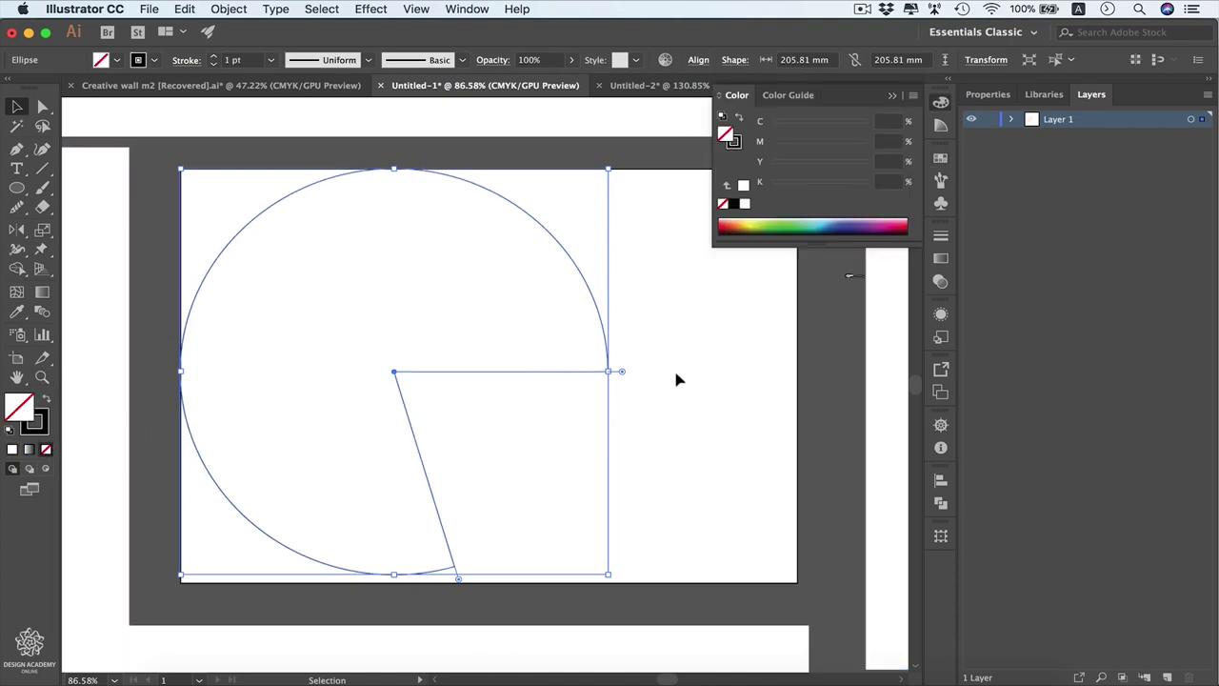
Step: Paste the cut line artwork inside the pie shape using Draw Inside mode and reposition it to fill the shape
left_click(47, 472)
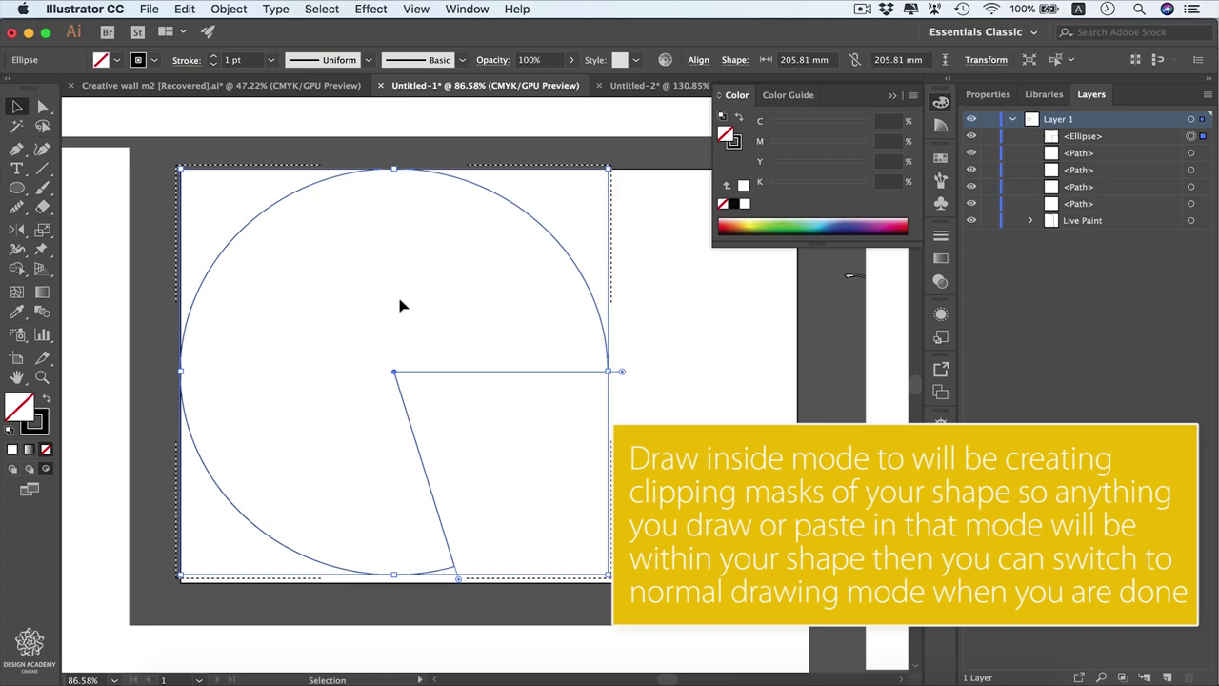
left_click(612, 348)
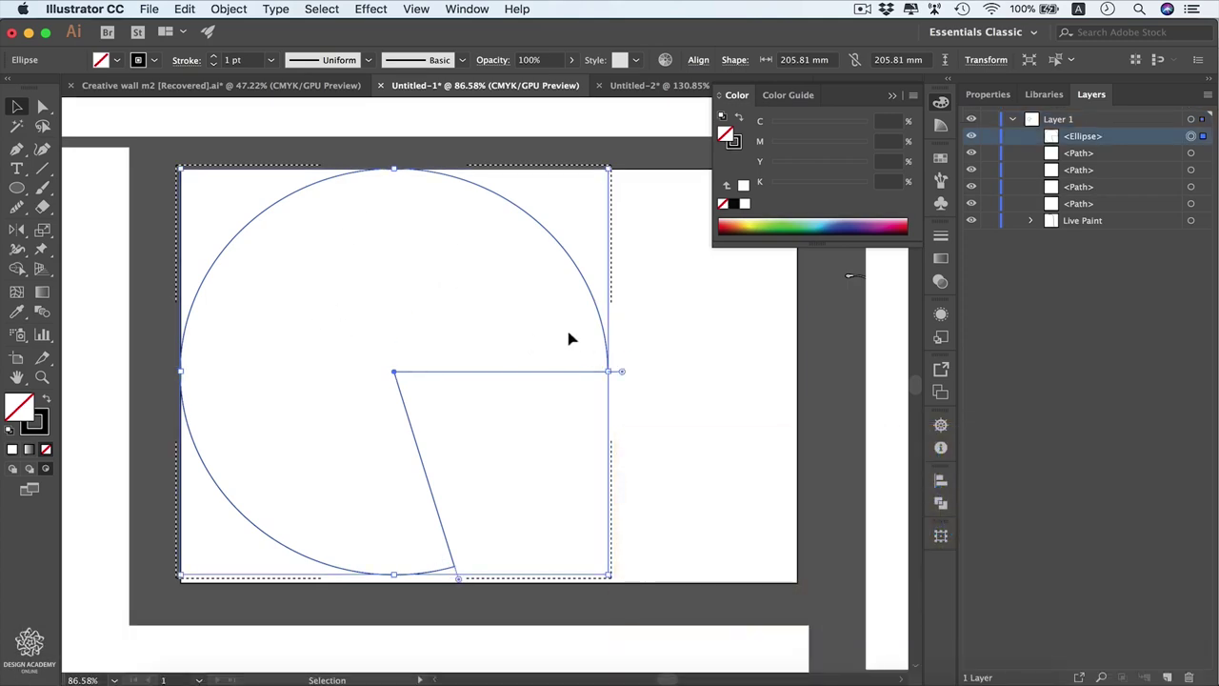
key("super+v")
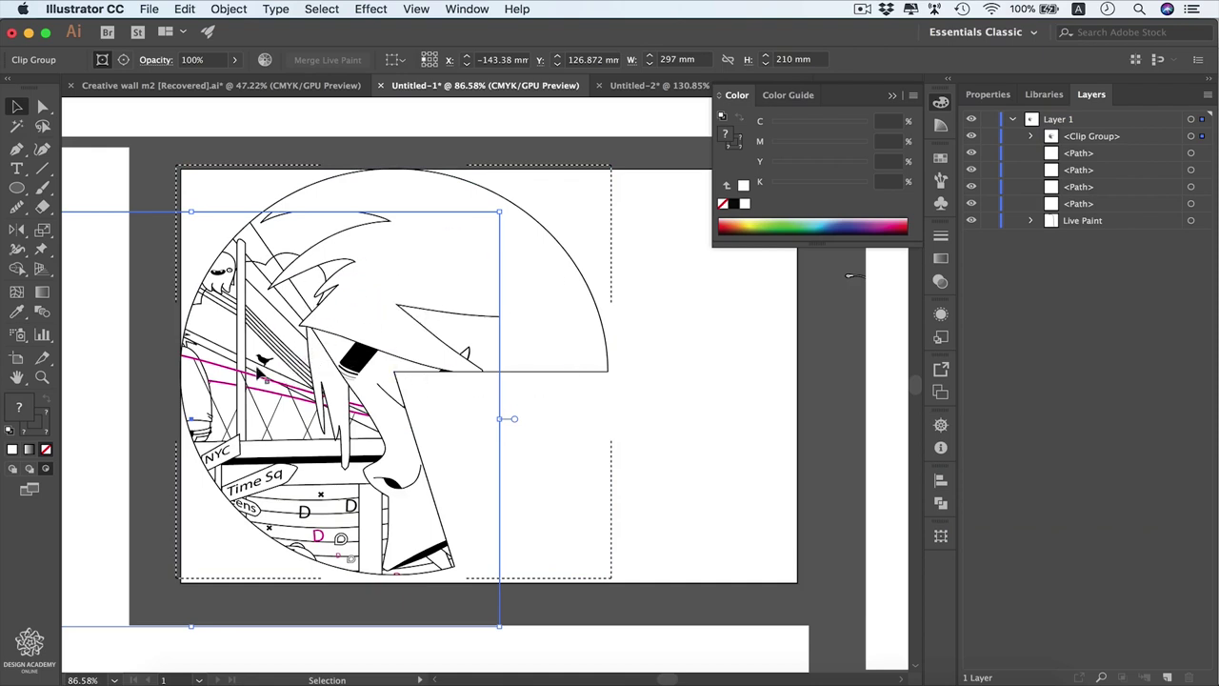
left_click_drag(258, 364, 410, 338)
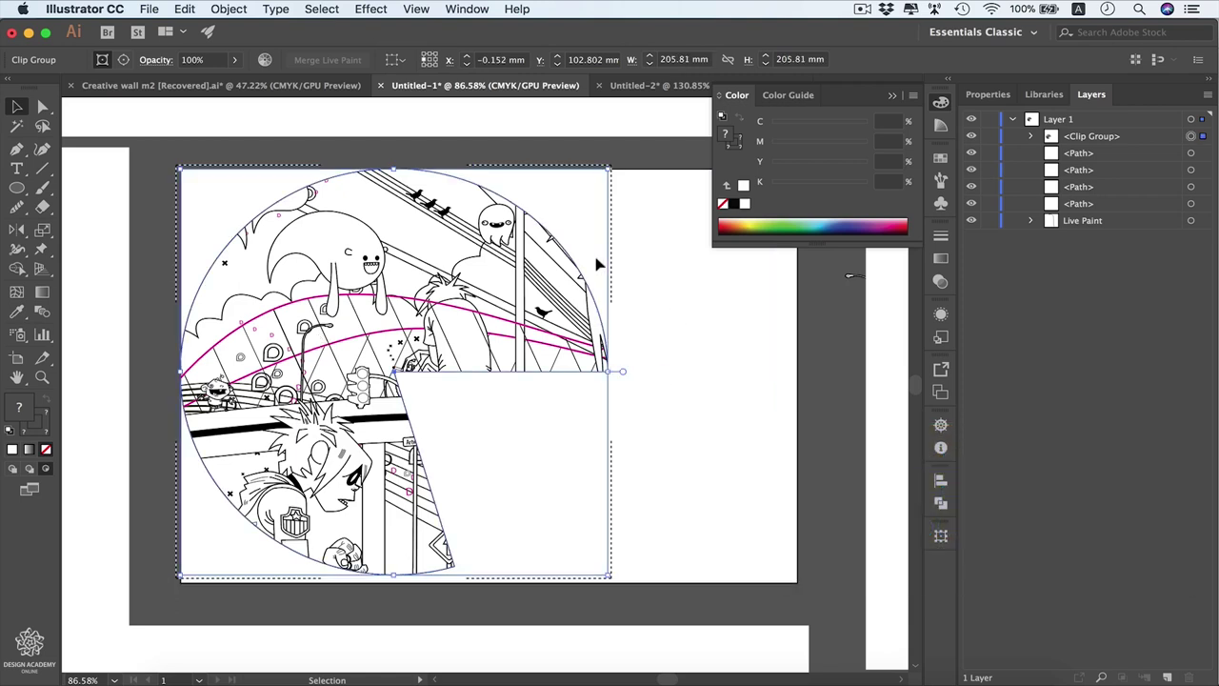
Step: Target the ellipse clipping path inside the clip group and reshape its pie wedge into a full circle
left_click(1029, 138)
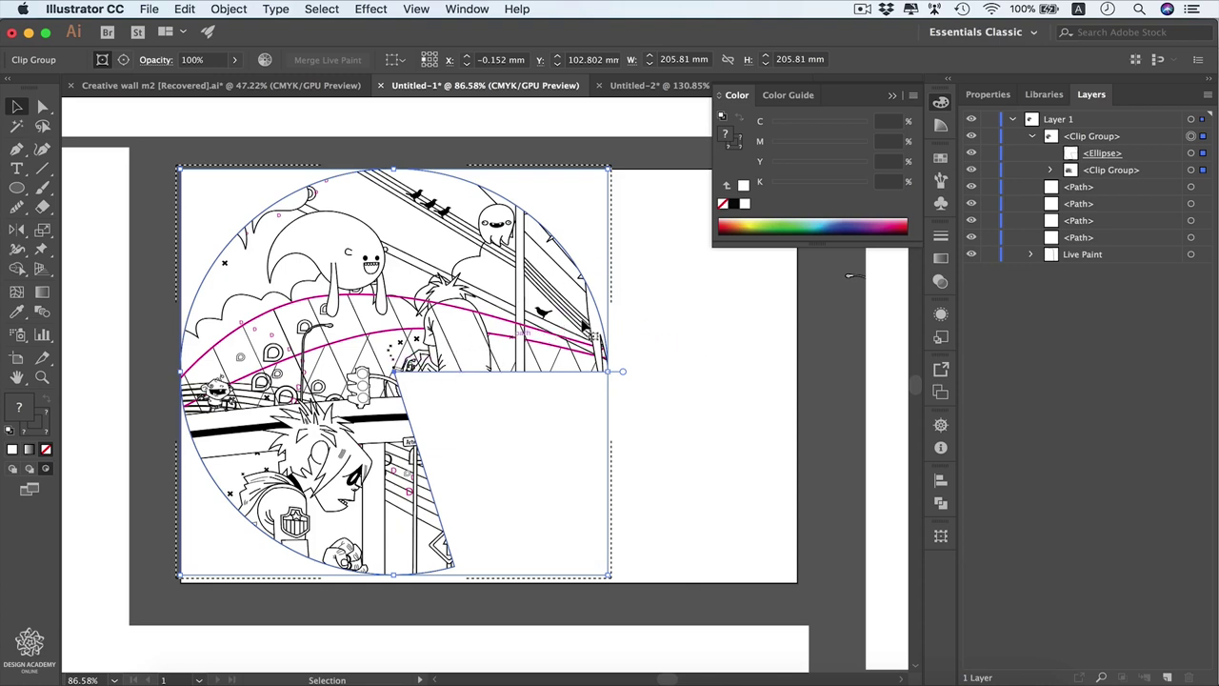
left_click(1191, 154)
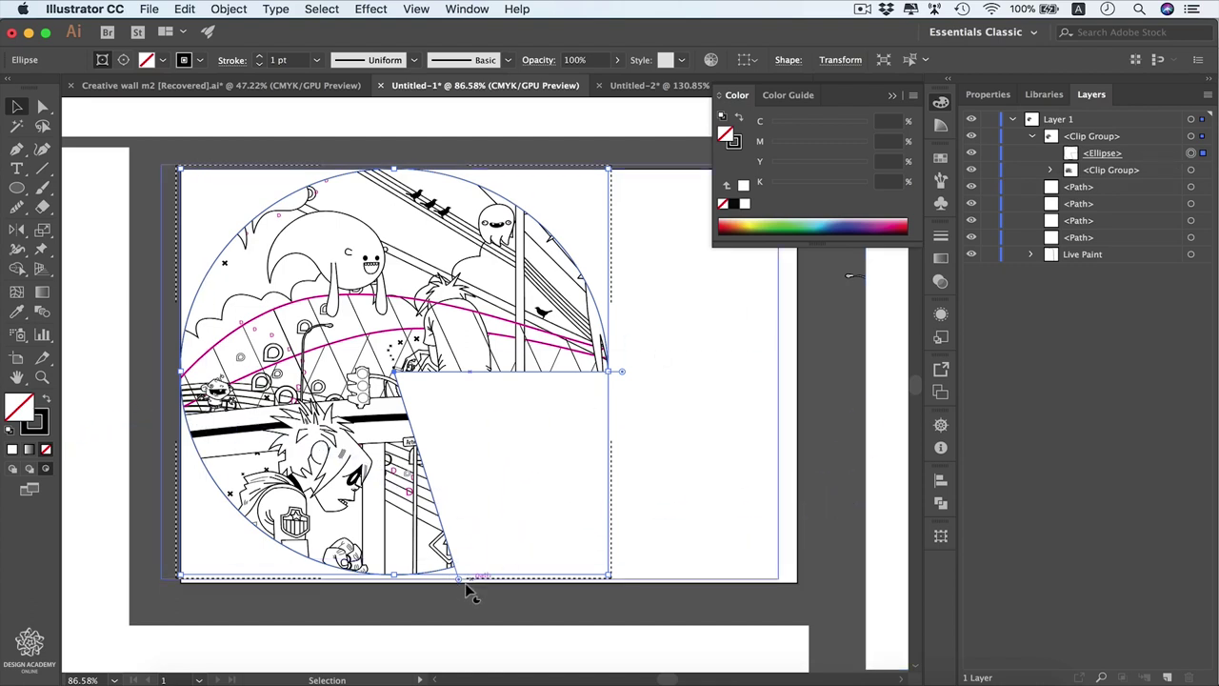
left_click_drag(463, 579, 403, 223)
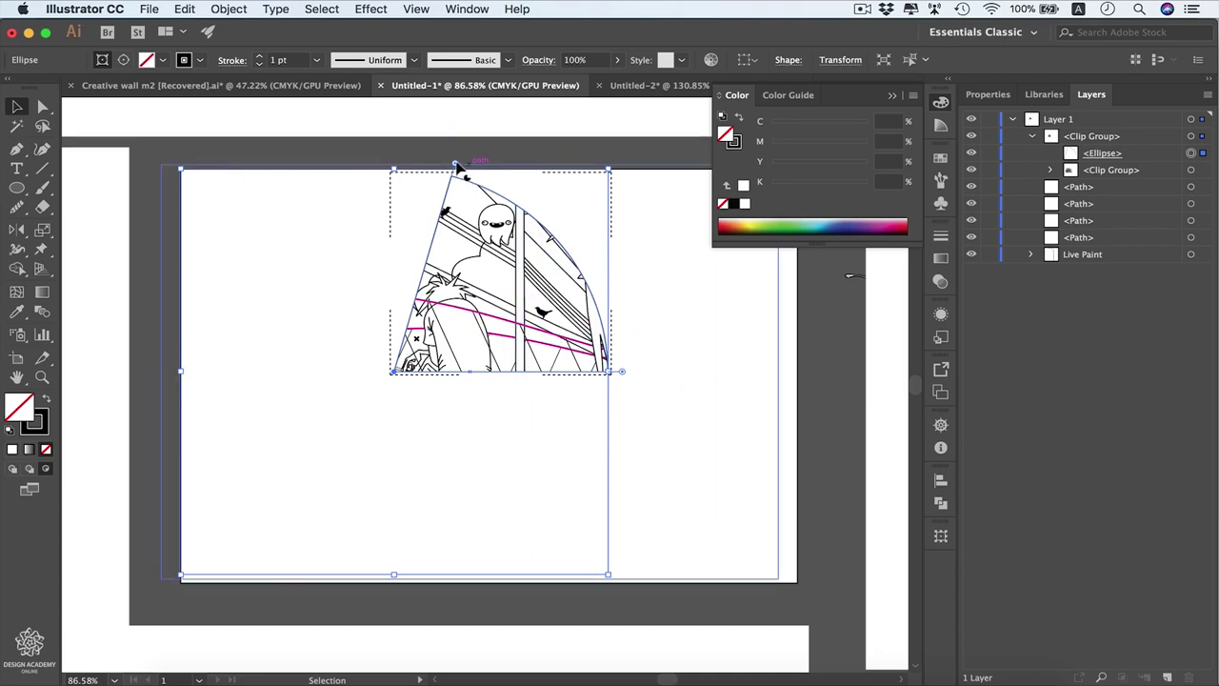
left_click_drag(457, 166, 653, 377)
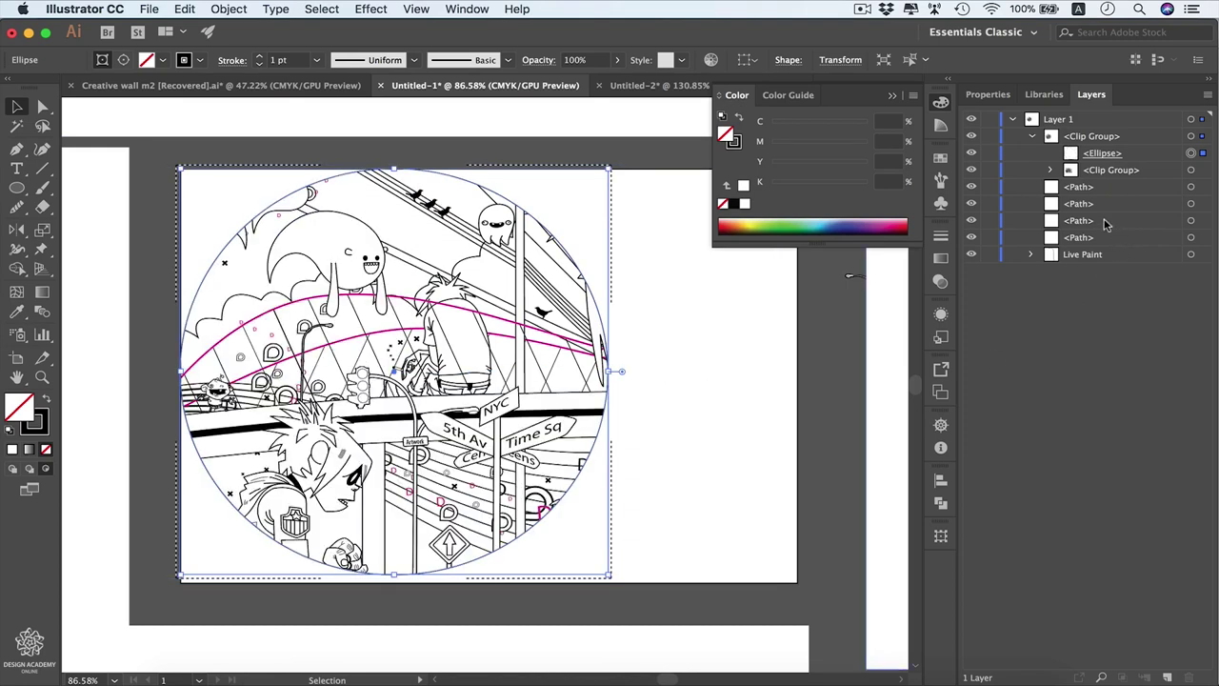
Step: Expand the nested clip group's contents and isolate the inner clip group that holds the line artwork
left_click(1110, 173)
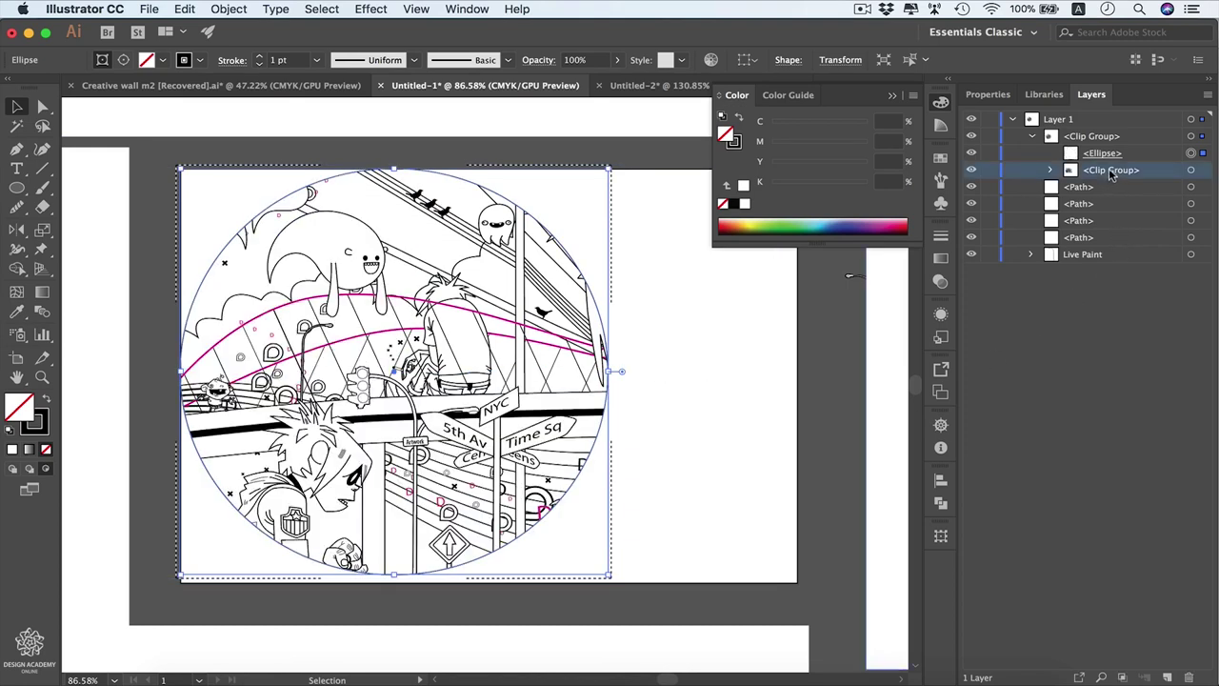
left_click(1052, 171)
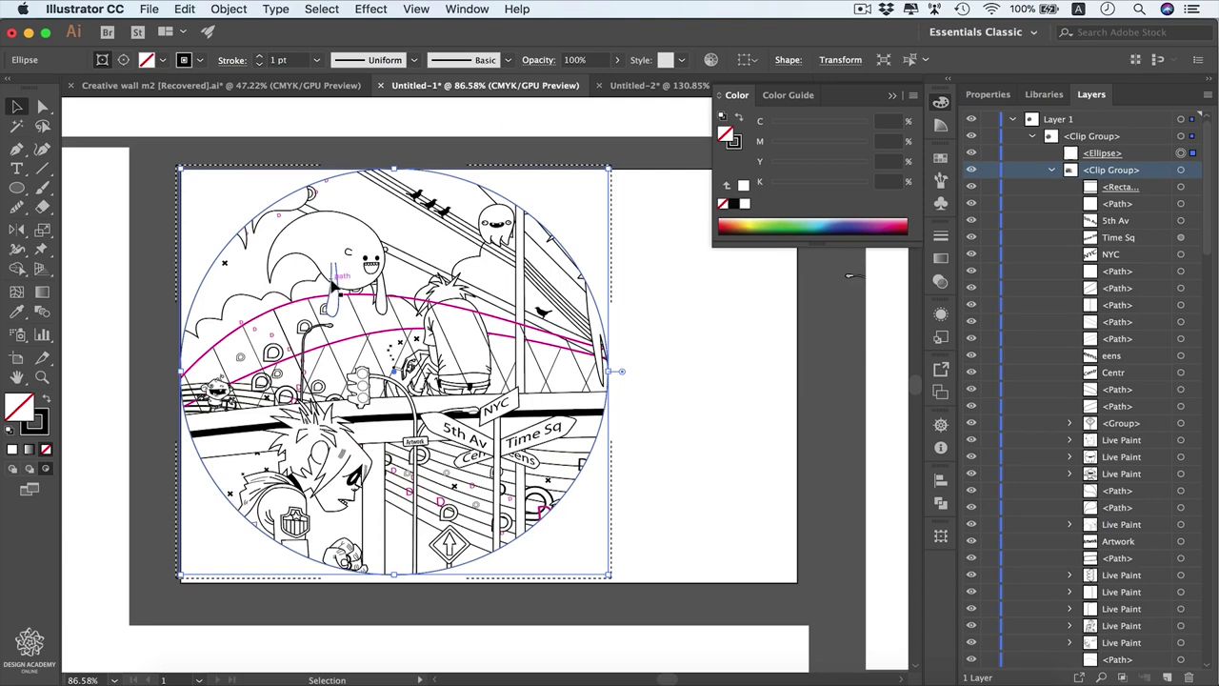
double_click(334, 286)
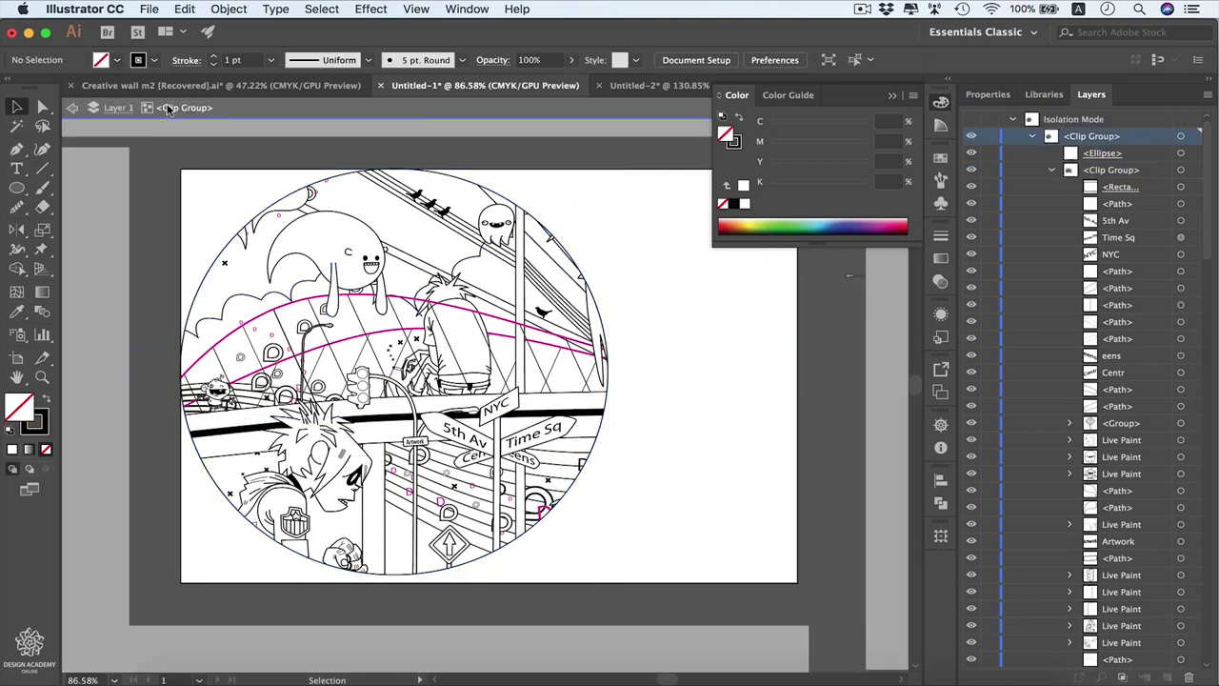
left_click(334, 285)
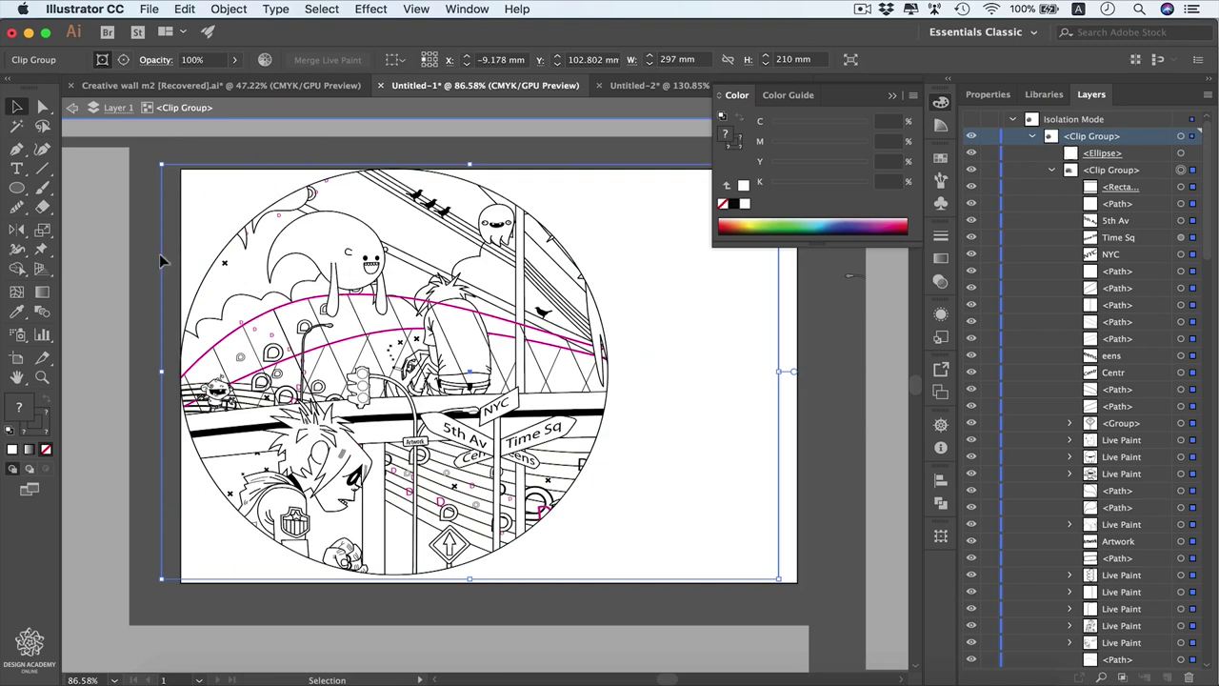
double_click(336, 287)
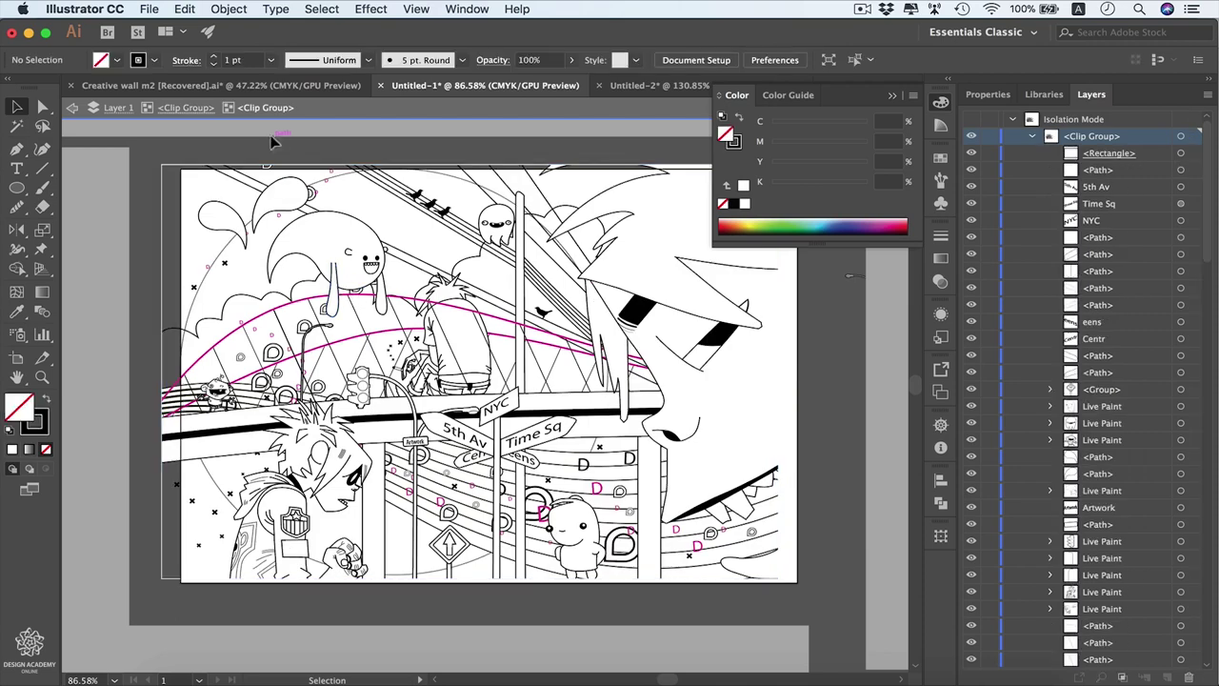
Step: Scale the smiling long-armed character down slightly from its upper-left corner and exit isolation mode
left_click(347, 274)
left_click_drag(347, 274, 346, 270)
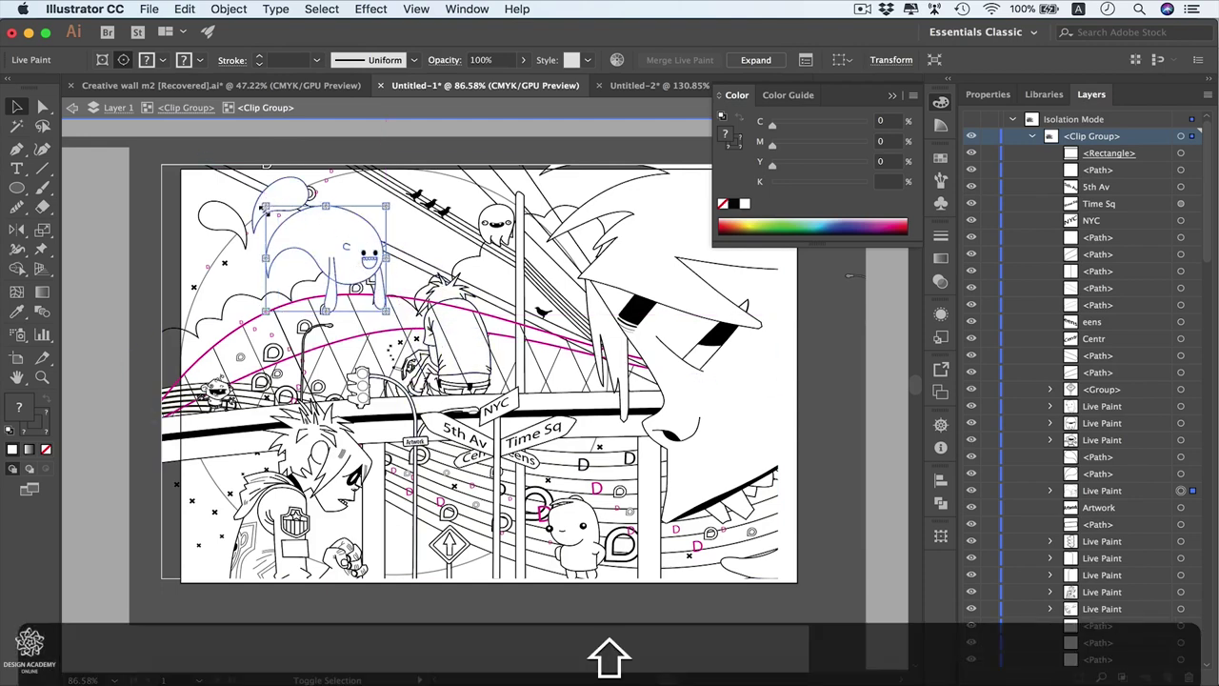
left_click_drag(266, 205, 273, 212)
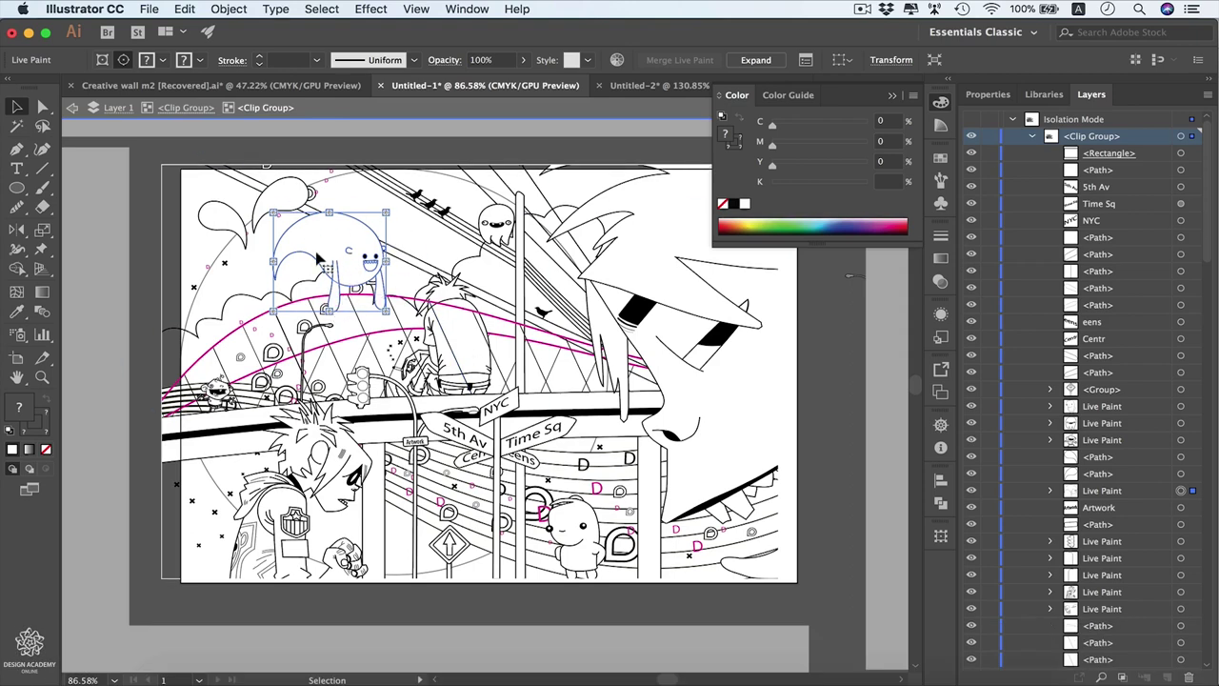
double_click(144, 281)
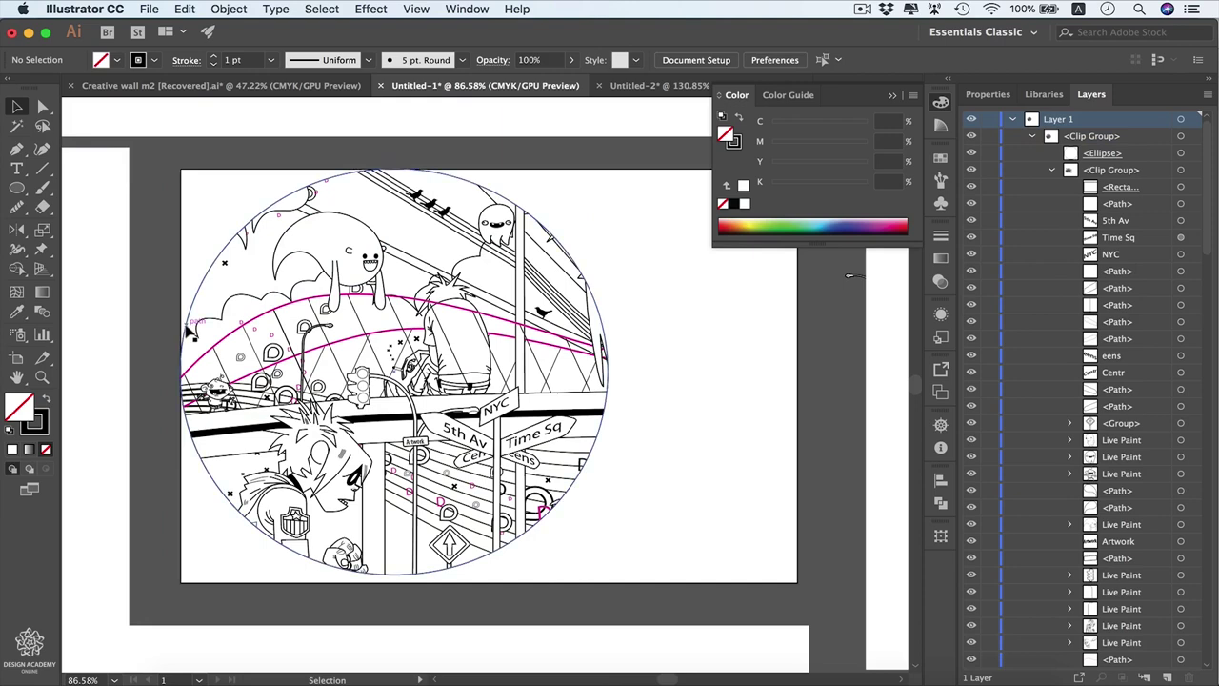
Step: Delete the four white cover rectangles surrounding the artboard
scroll(190, 329, "down", 3)
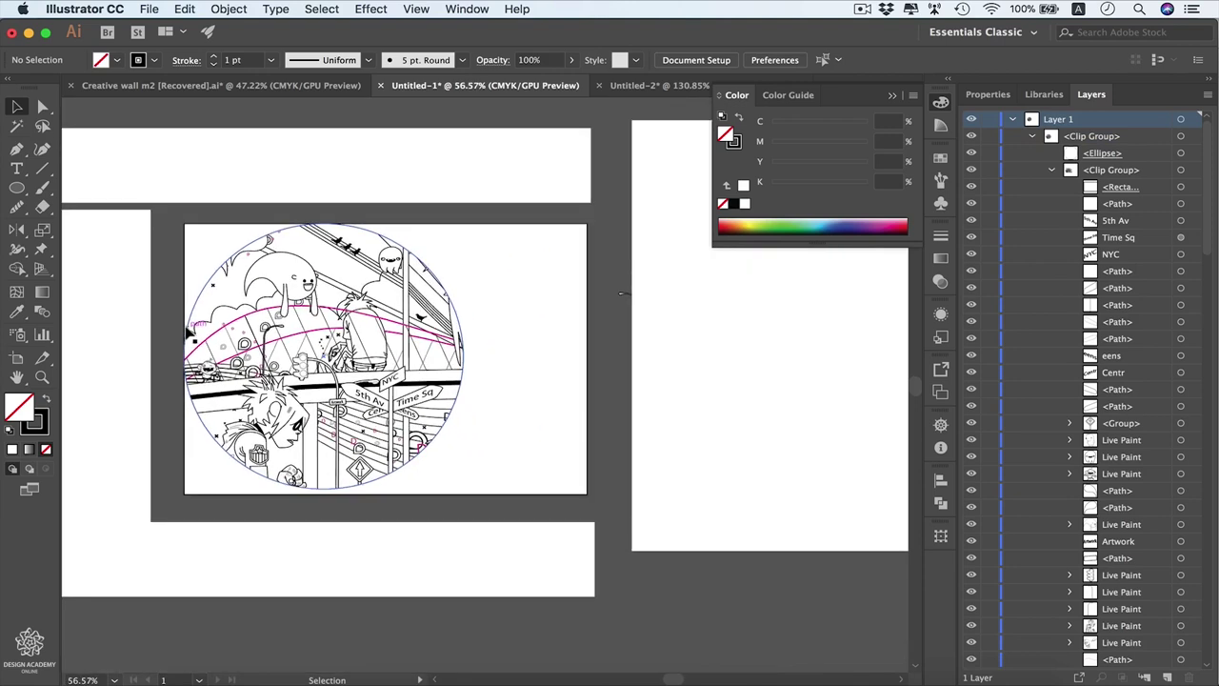
left_click_drag(602, 231, 656, 331)
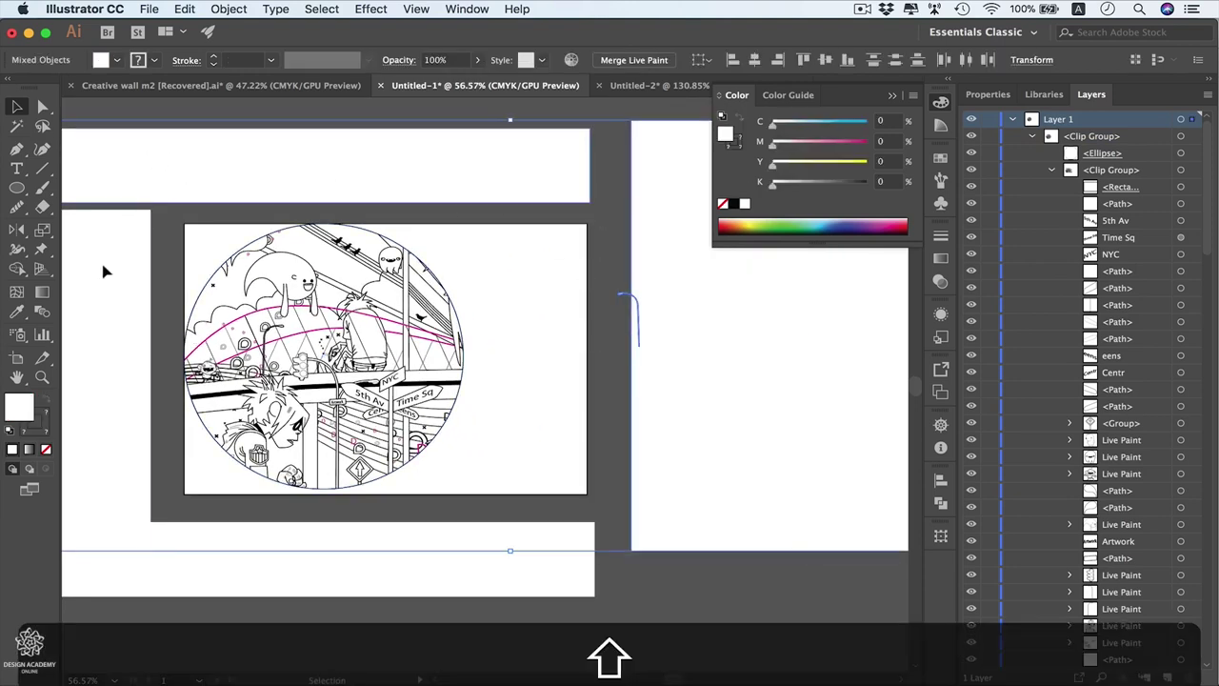
left_click(104, 267, "shift")
left_click(321, 577, "shift")
key("shift+BackSpace")
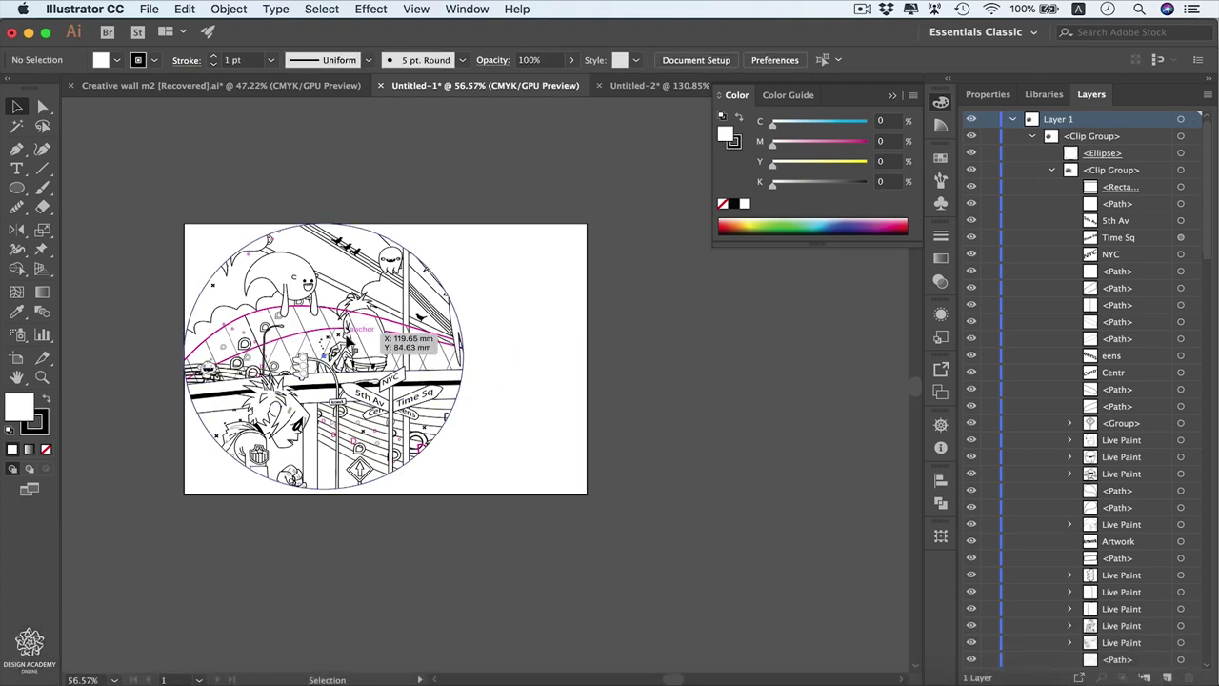
Step: Move the circular clip group towards the artboard's right side and deselect it
left_click_drag(347, 339, 483, 348)
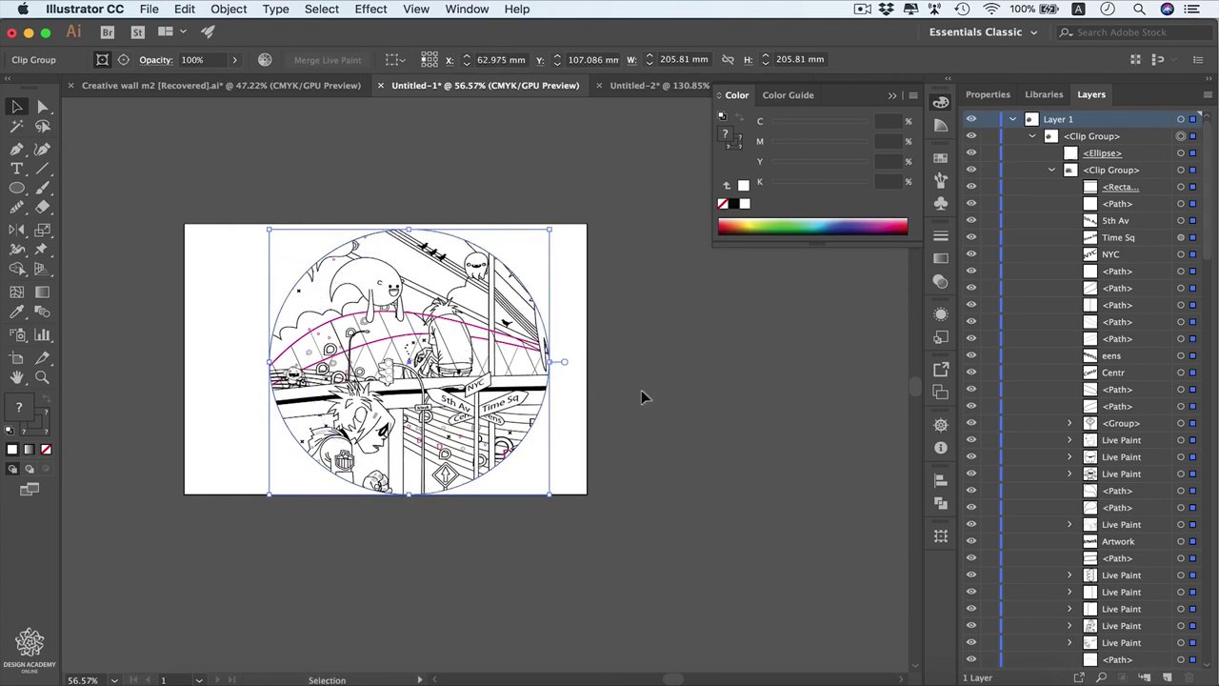
left_click(632, 441)
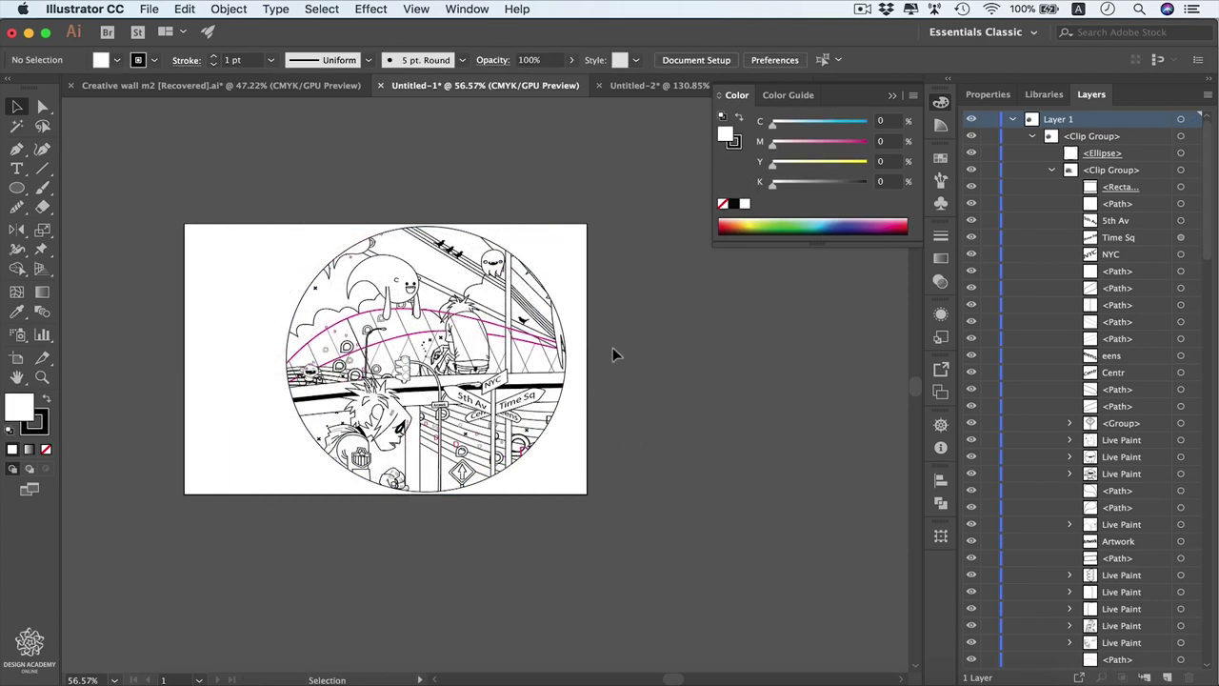